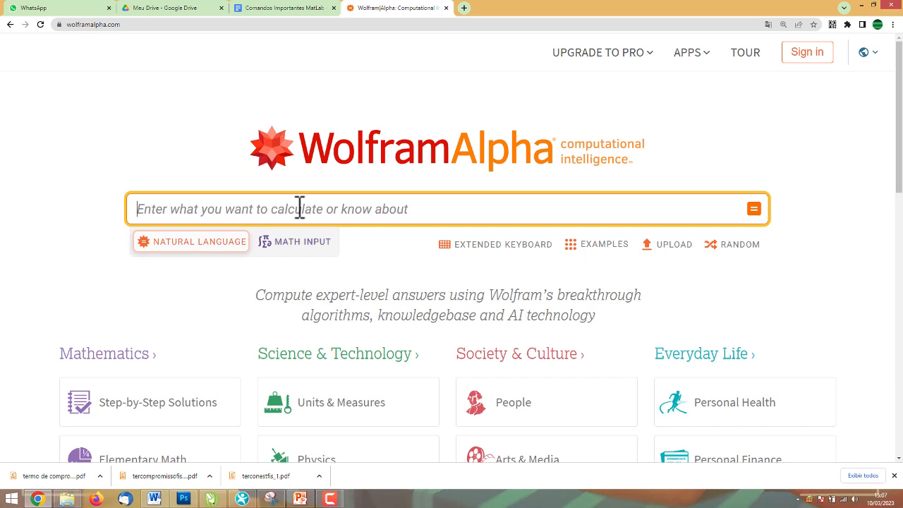
Compute 2+3 and look through its result, number line, number name and manipulatives illustration
type("2=")
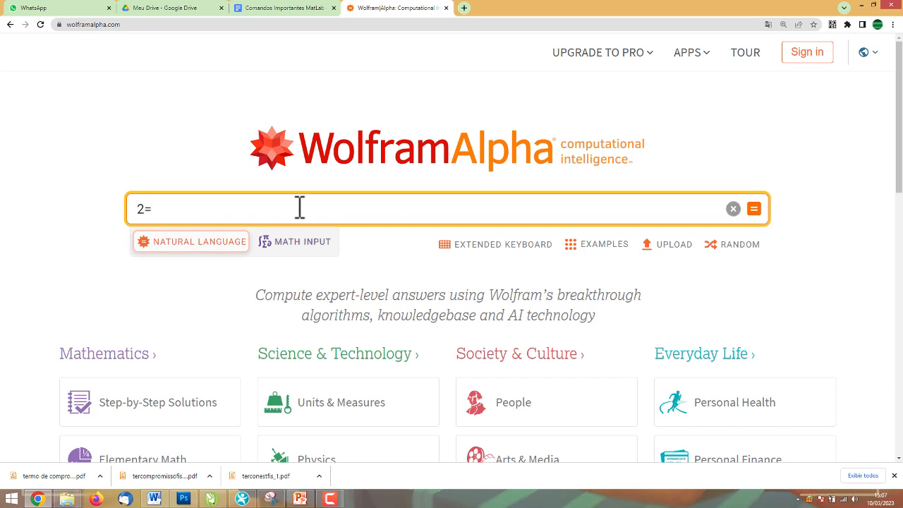
key("BackSpace")
type("+3")
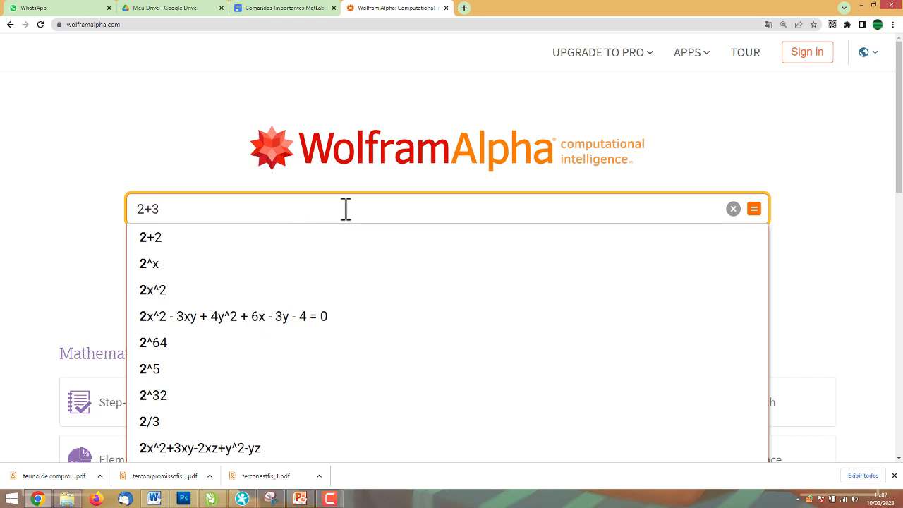
left_click(754, 212)
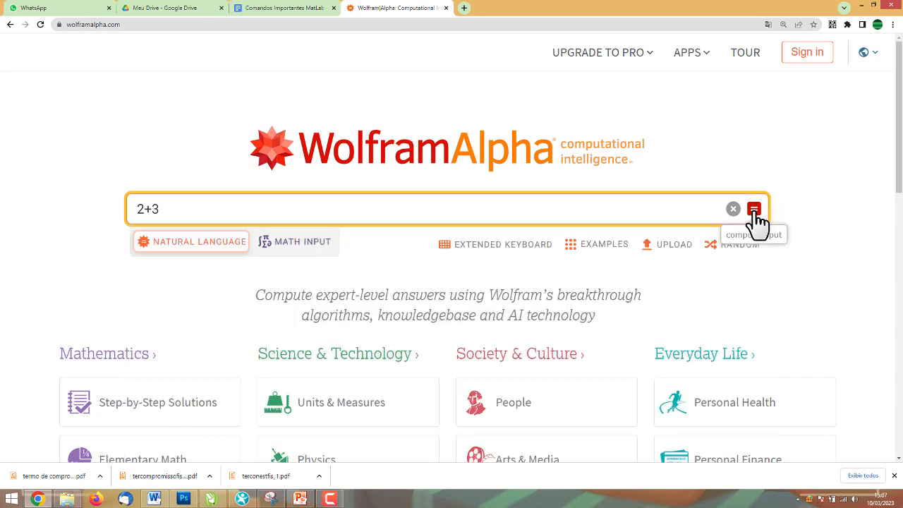
scroll(304, 264, "down", 3)
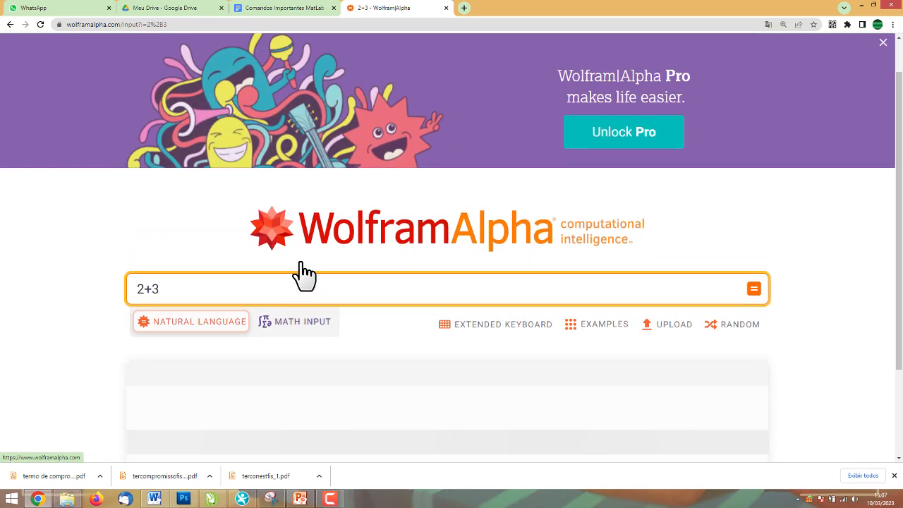
scroll(219, 314, "down", 2)
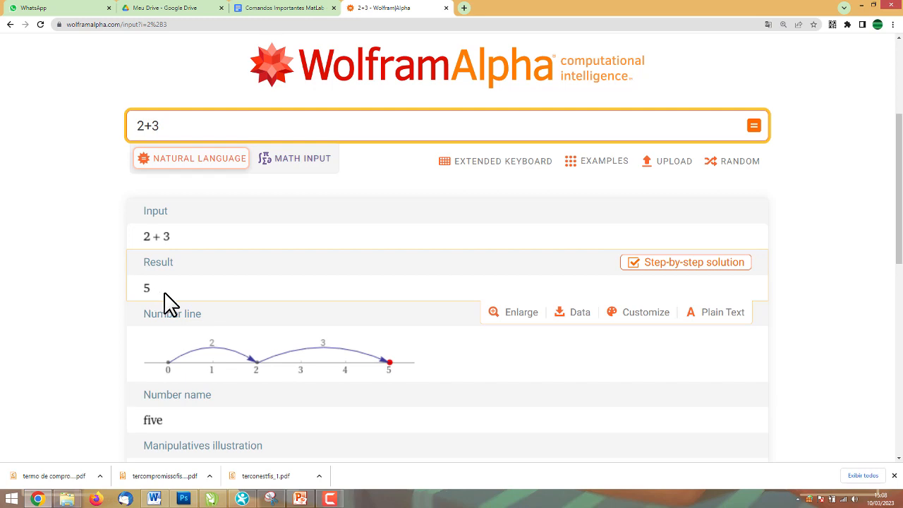
scroll(167, 302, "down", 2)
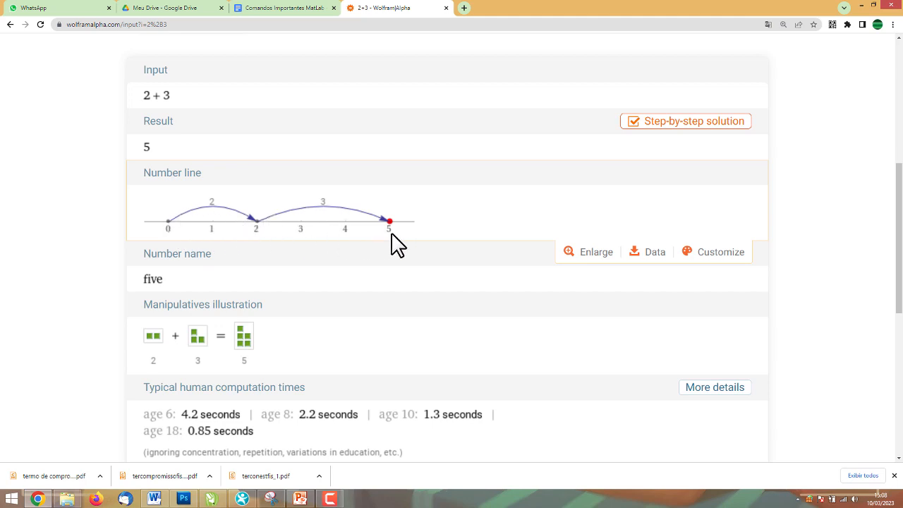
scroll(322, 254, "down", 1)
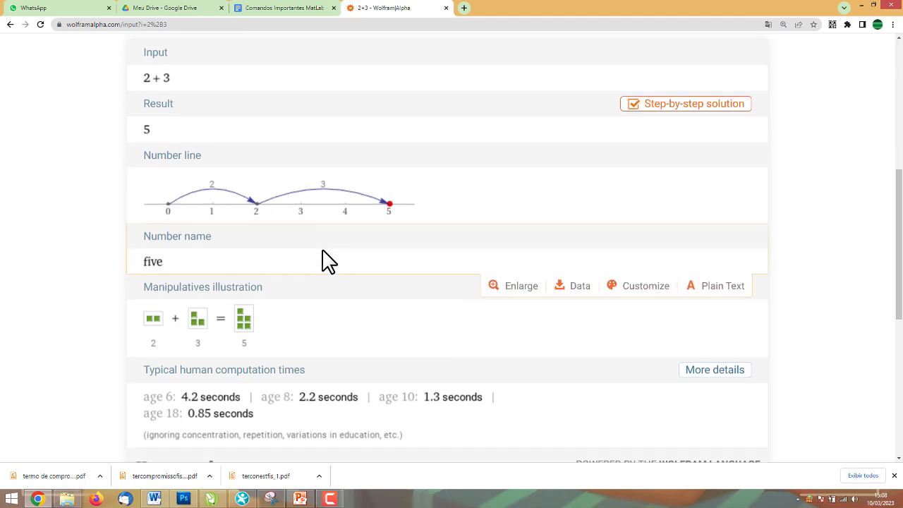
scroll(310, 261, "down", 1)
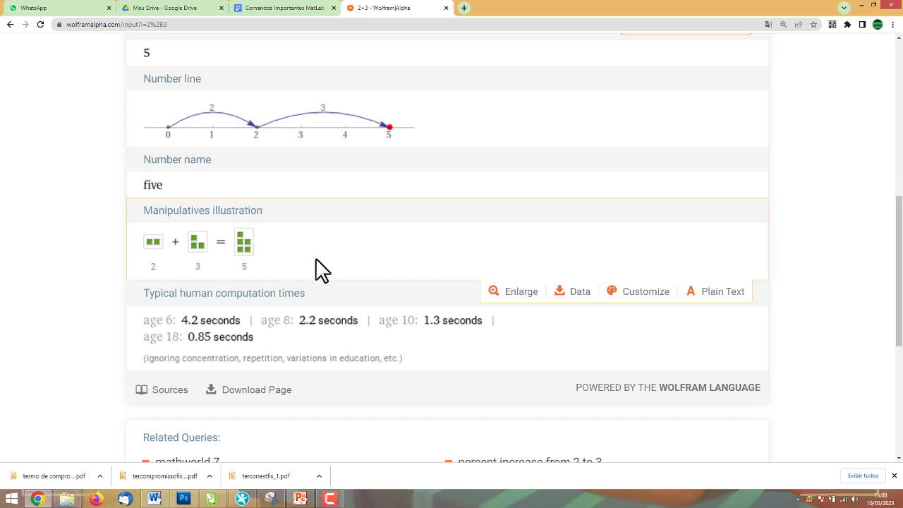
Replace the query with the quadratic equation x^2-5x+6=0 and compute it
scroll(318, 268, "up", 5)
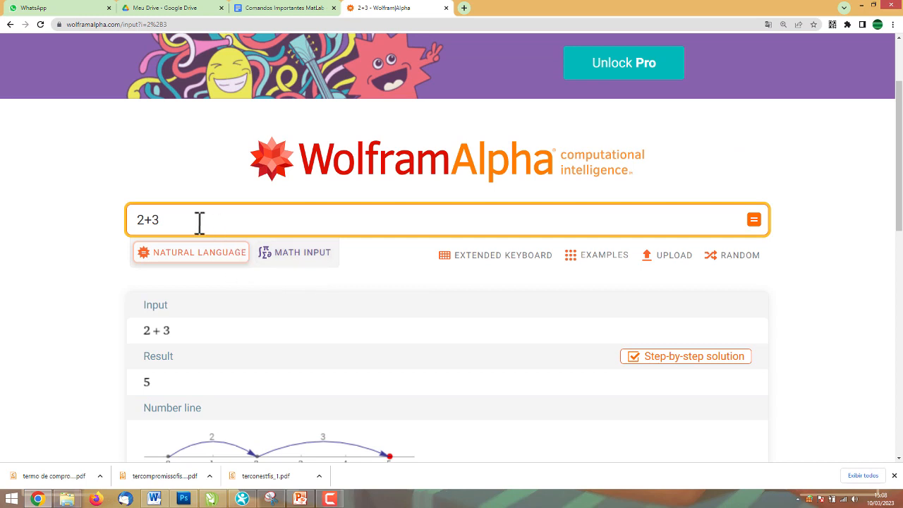
left_click_drag(195, 223, 124, 220)
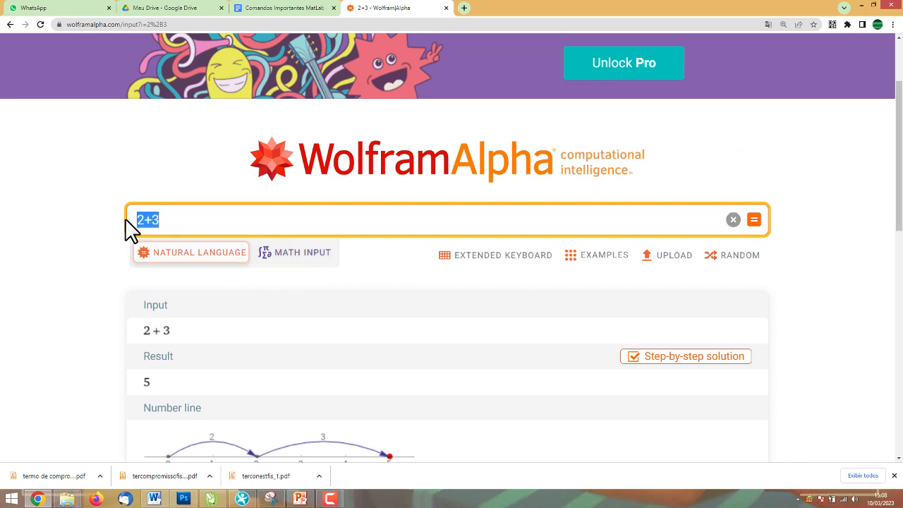
key("BackSpace")
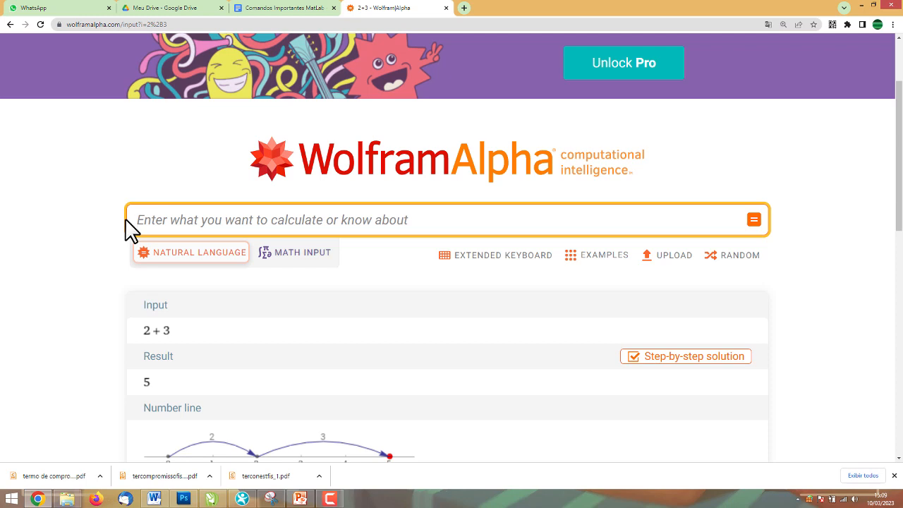
type("x")
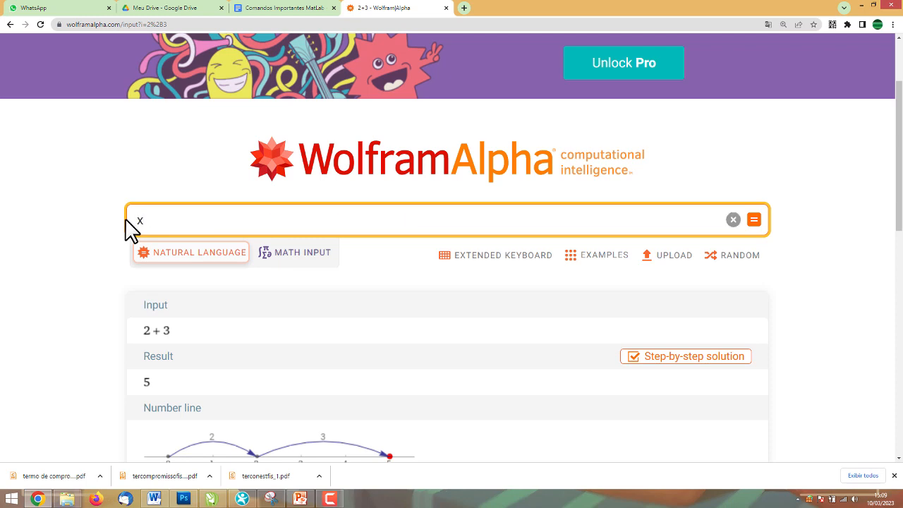
type("^")
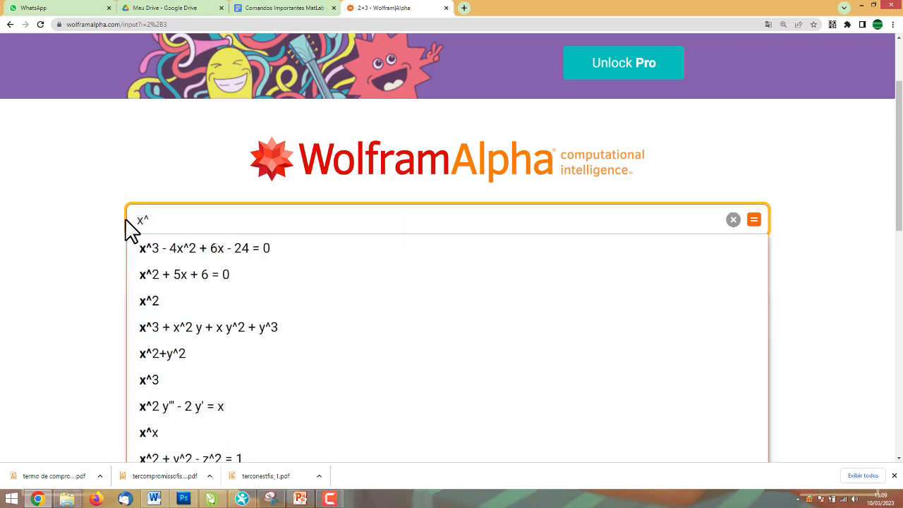
type("2")
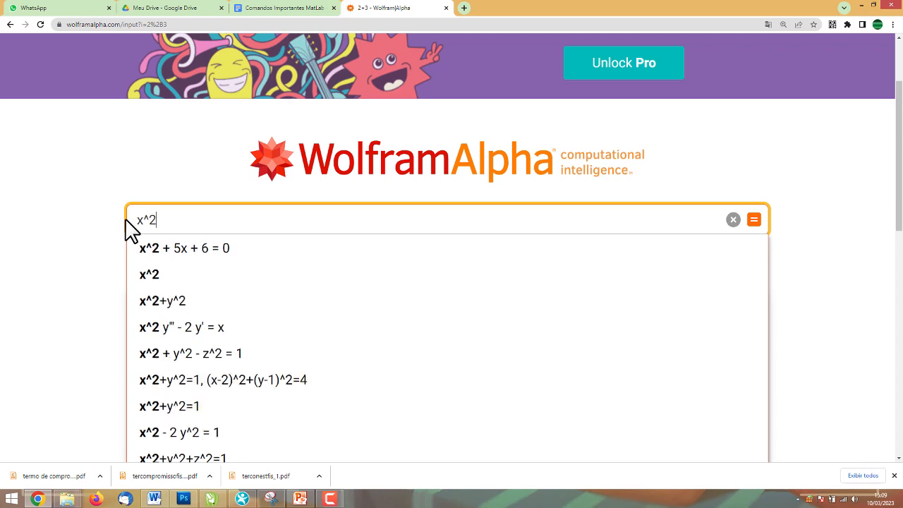
type("-5x")
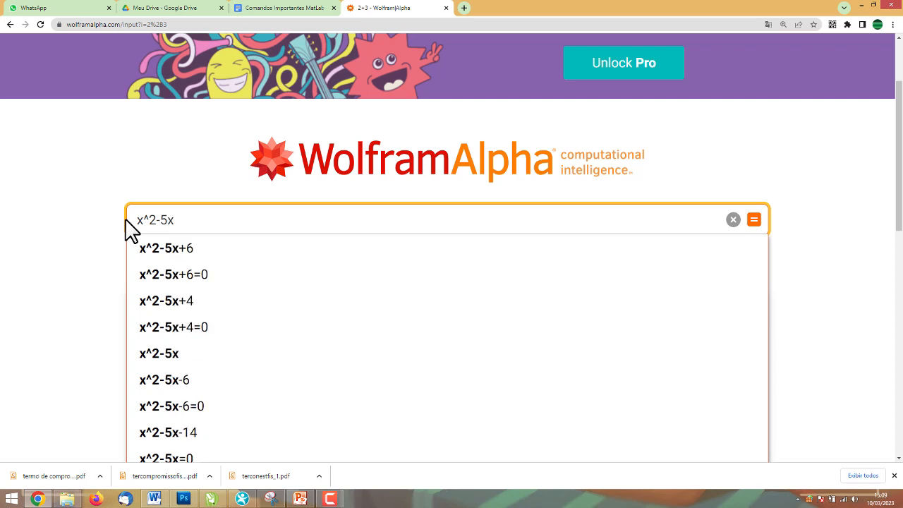
type("+6=0")
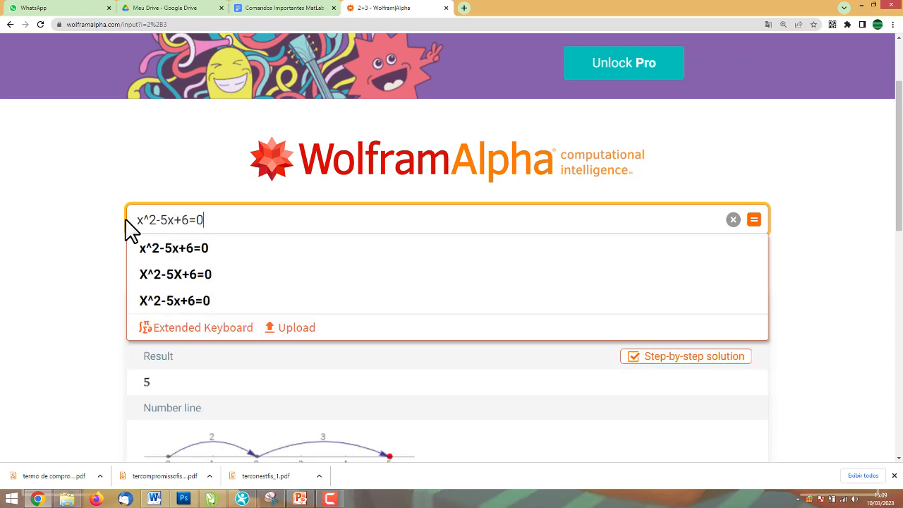
key("Return")
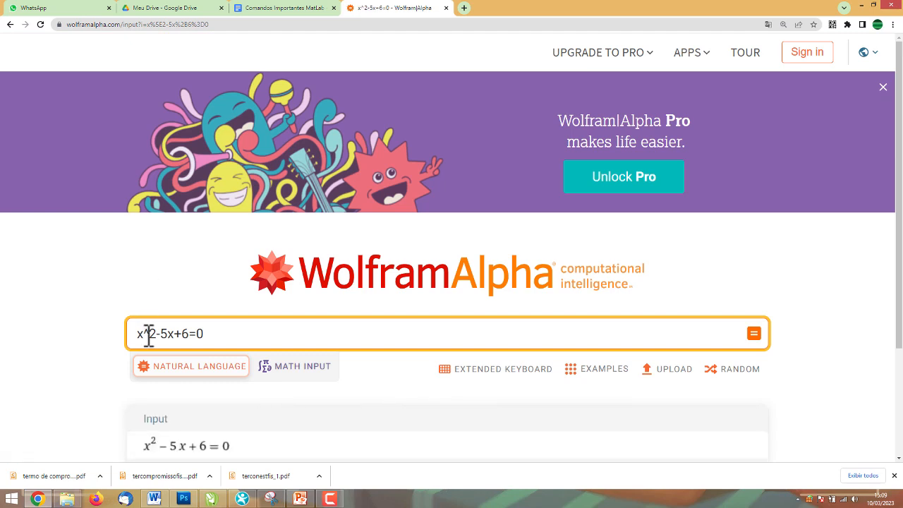
Examine the quadratic's root plot, alternate forms, number line, solutions, and the sum and product of its roots
scroll(127, 335, "down", 3)
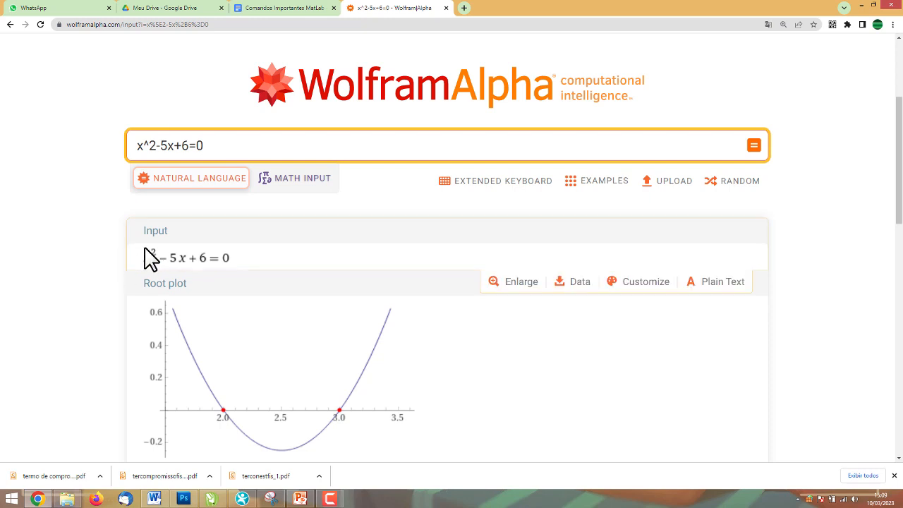
scroll(127, 265, "down", 1)
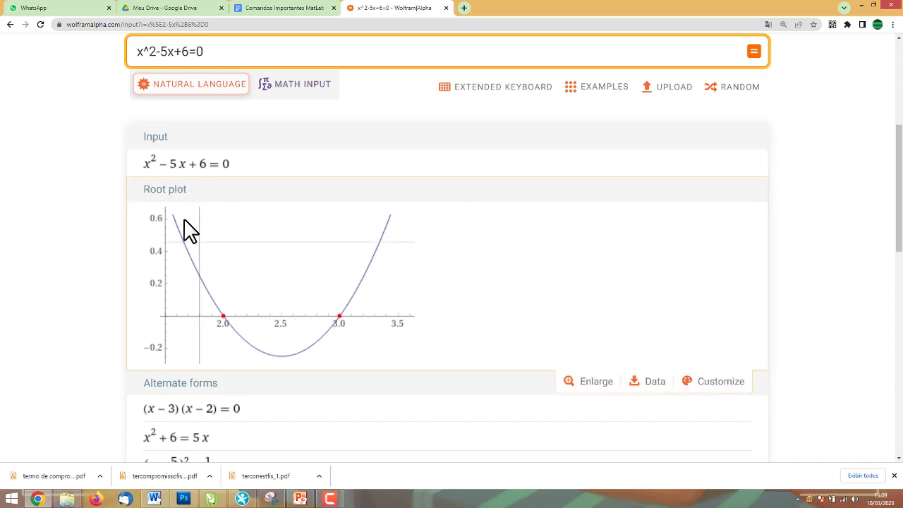
scroll(163, 300, "down", 2)
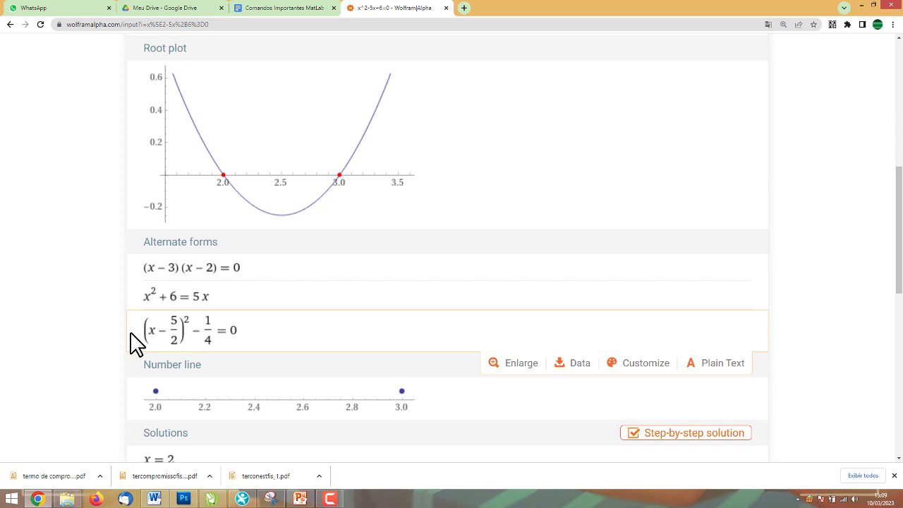
scroll(136, 344, "down", 3)
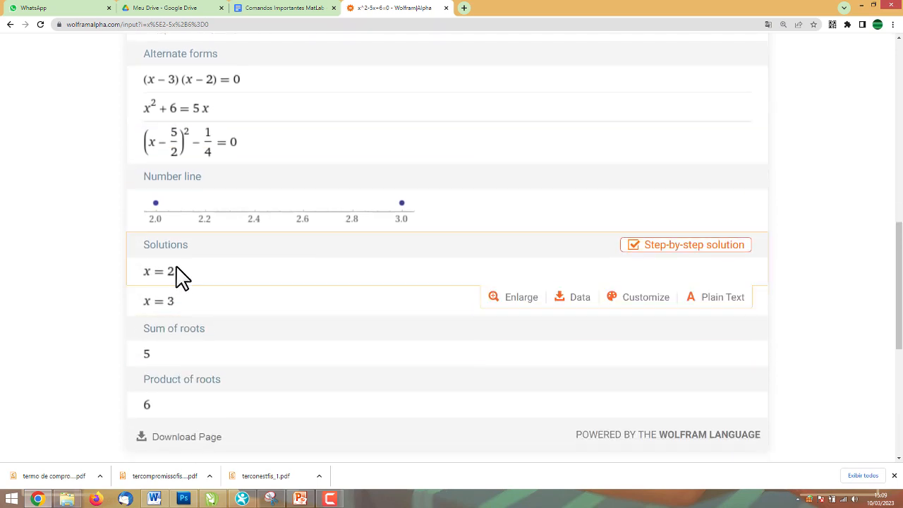
scroll(117, 307, "down", 2)
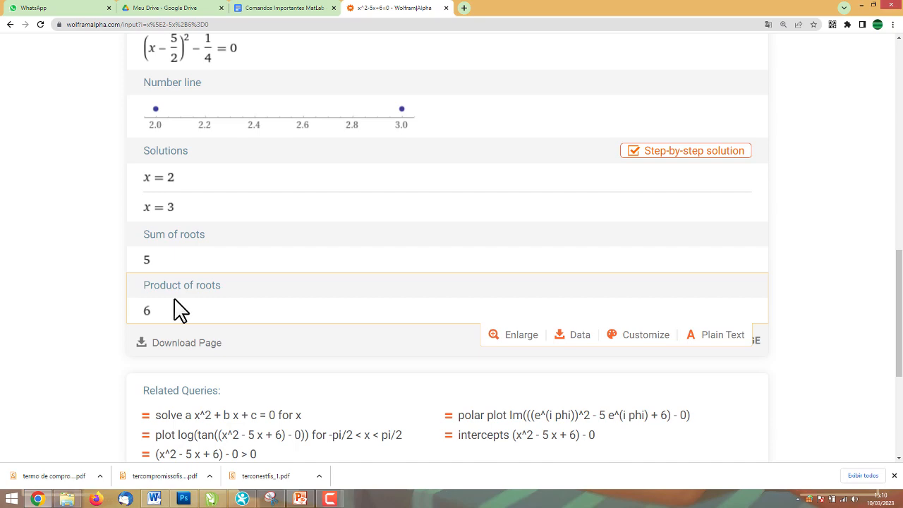
Replace the query with the linear equation x+3 =8, compute it and check its plot and solution
scroll(180, 311, "up", 10)
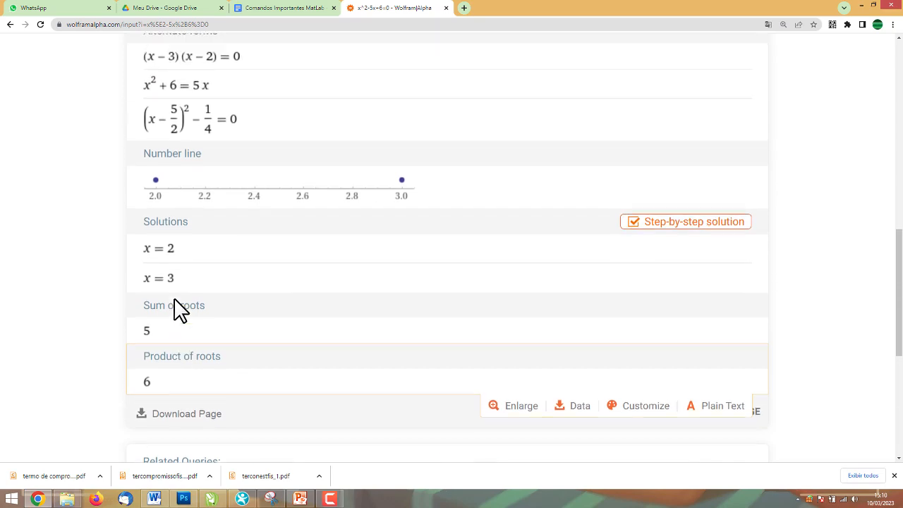
scroll(196, 318, "down", 1)
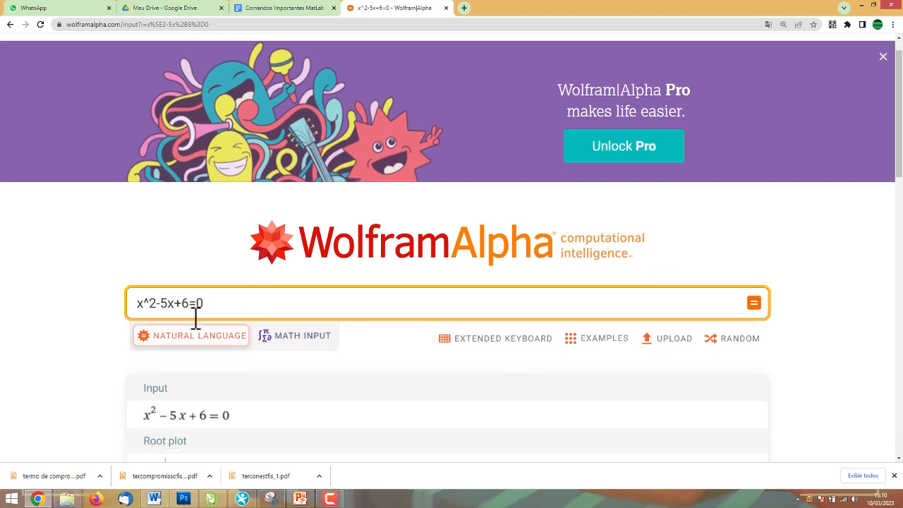
left_click_drag(209, 286, 132, 282)
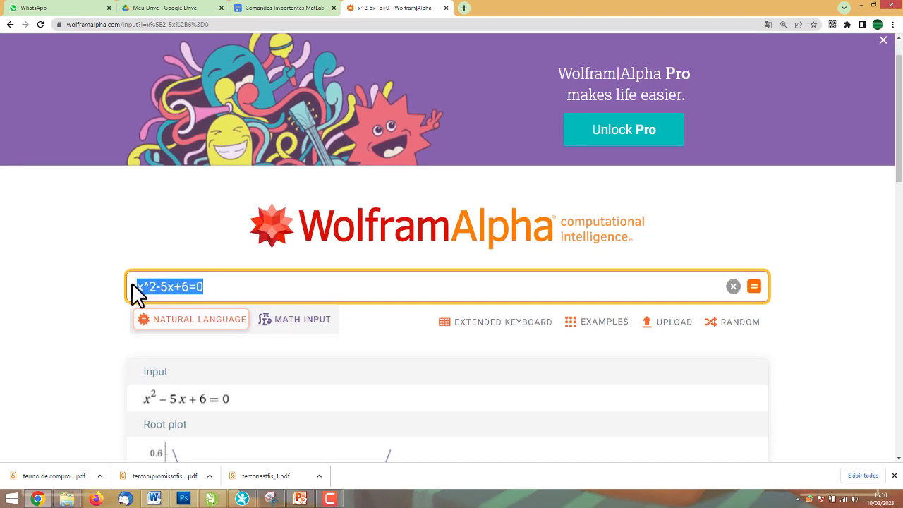
type("x+")
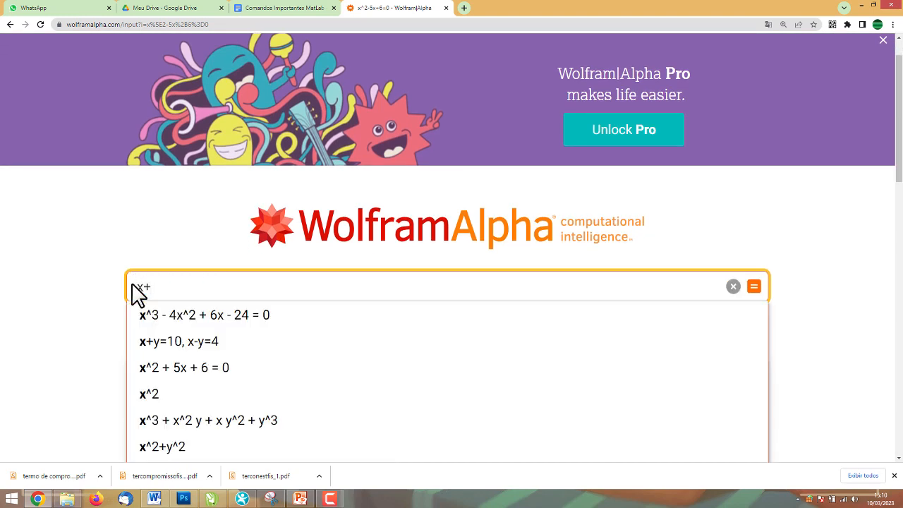
type("3 =8")
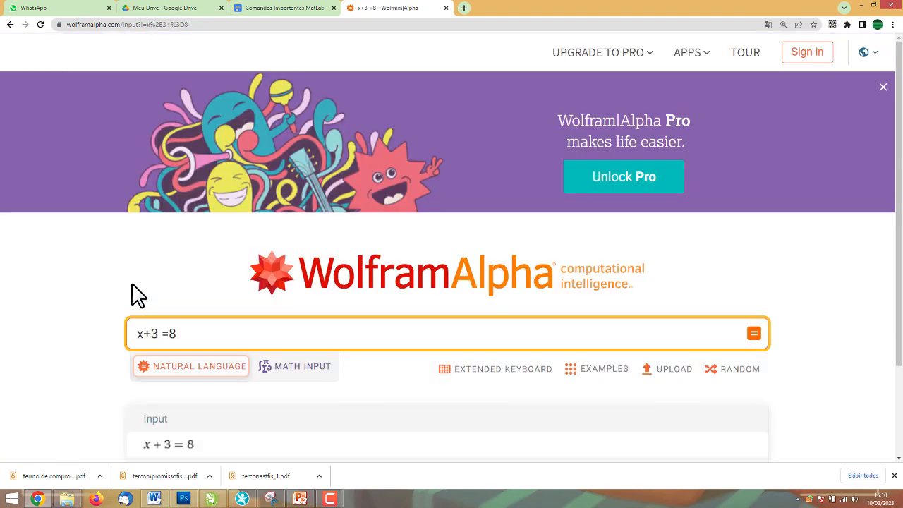
scroll(117, 317, "down", 3)
scroll(113, 321, "down", 4)
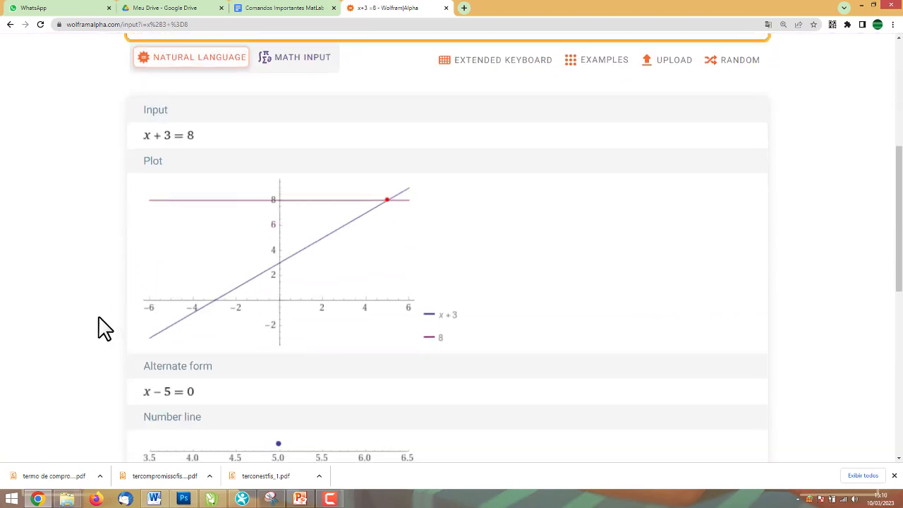
scroll(99, 297, "down", 1)
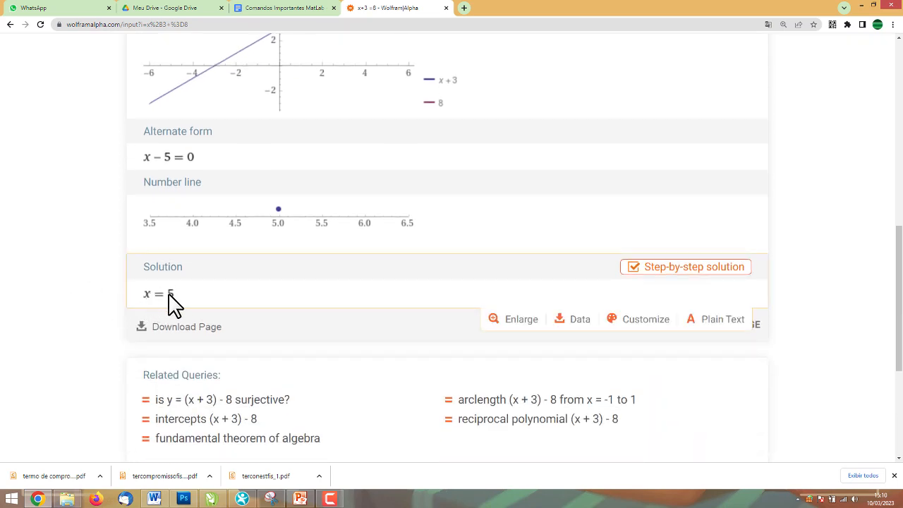
Switch the query field to Math Input mode and clear the linear equation from it
scroll(226, 212, "up", 2)
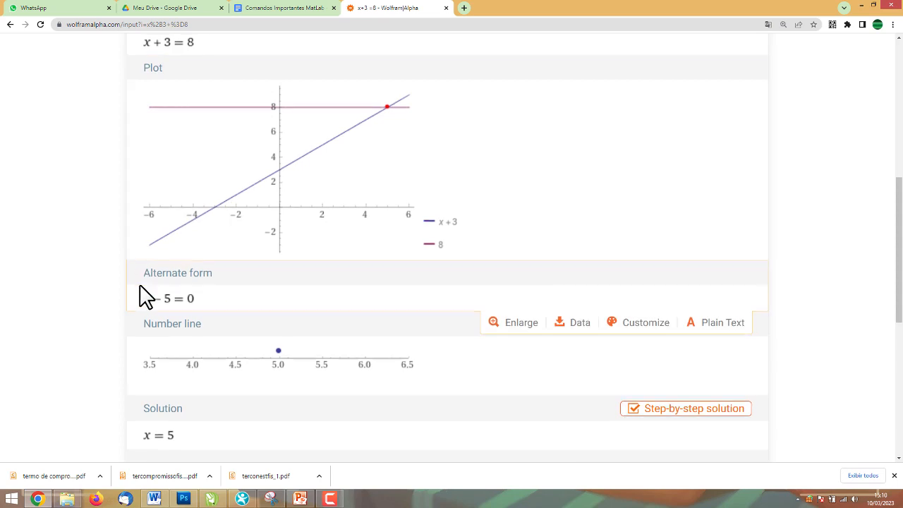
scroll(142, 296, "up", 1)
scroll(141, 297, "up", 2)
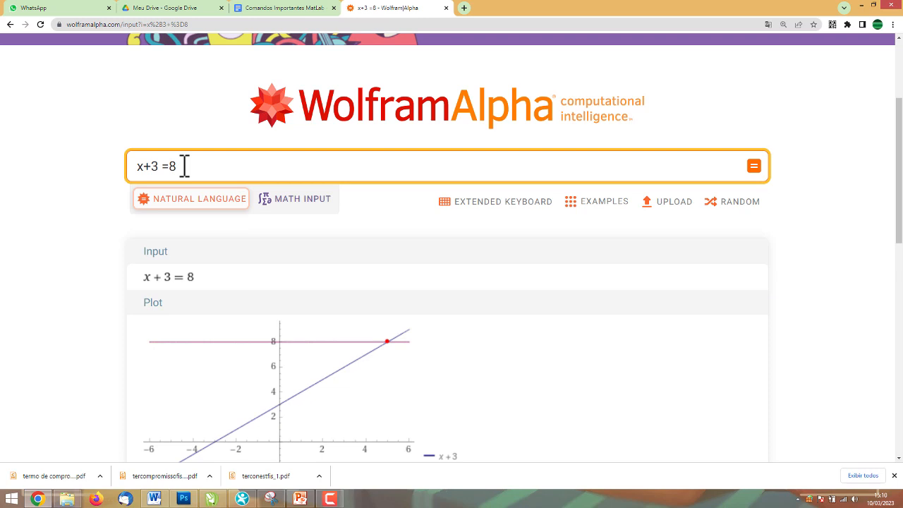
left_click_drag(172, 167, 108, 177)
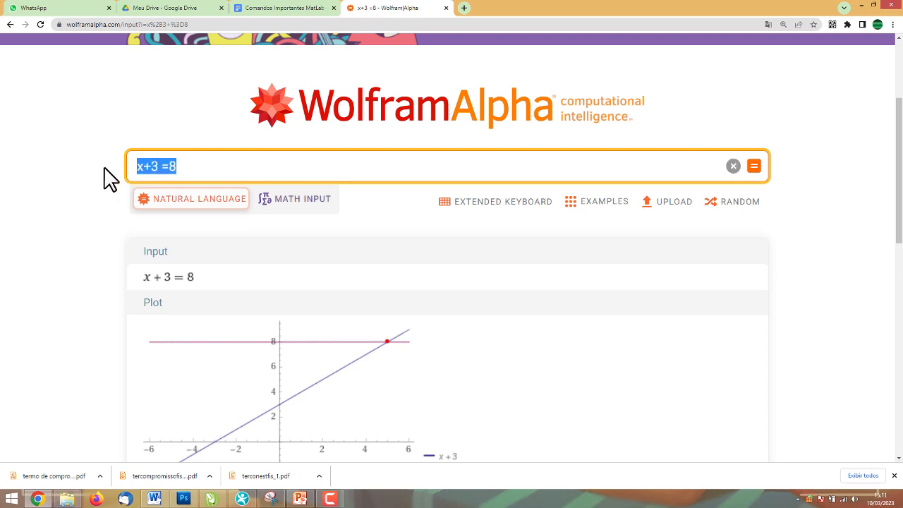
left_click(278, 201)
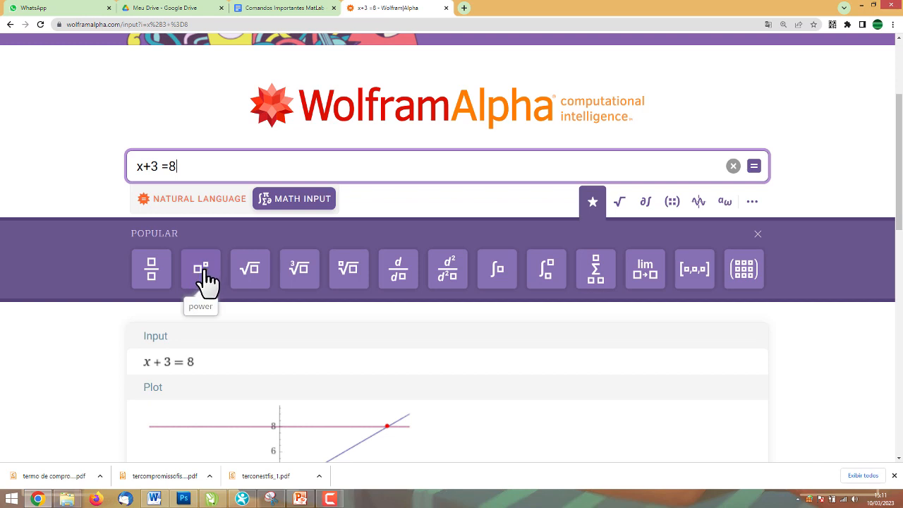
left_click_drag(181, 166, 121, 173)
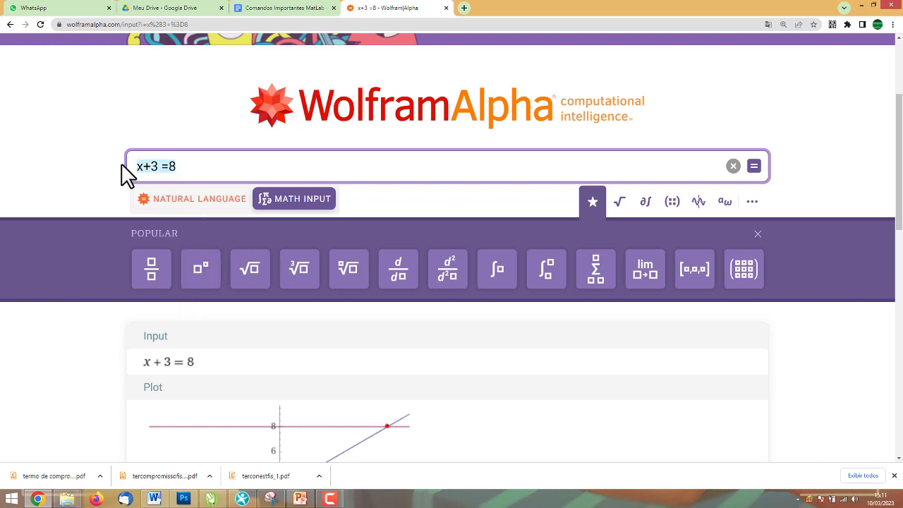
key("BackSpace")
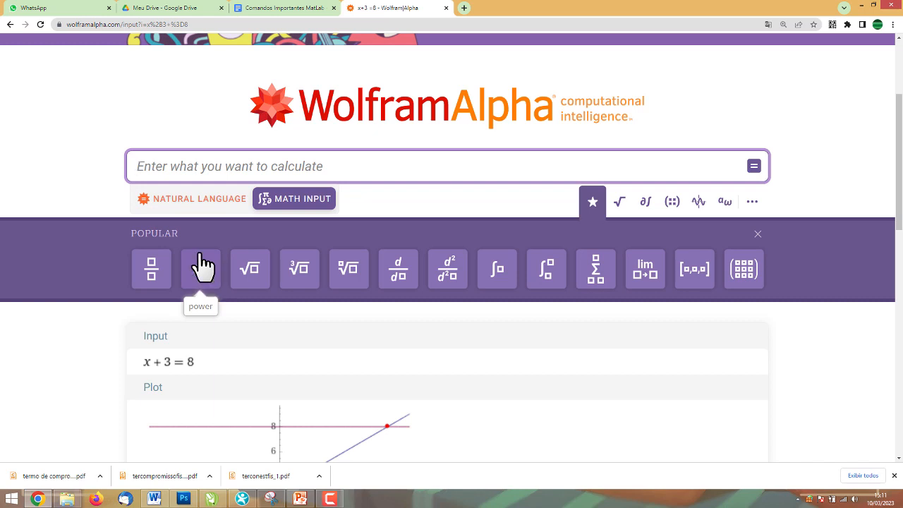
Enter x^2 directly in the math field, then clear it
type("x")
type("^")
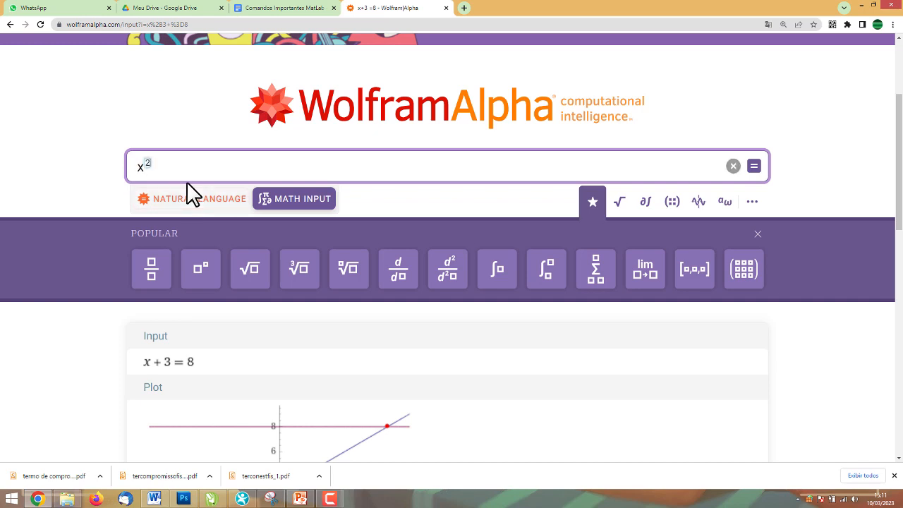
left_click(181, 166)
key("BackSpace")
key("BackSpace")
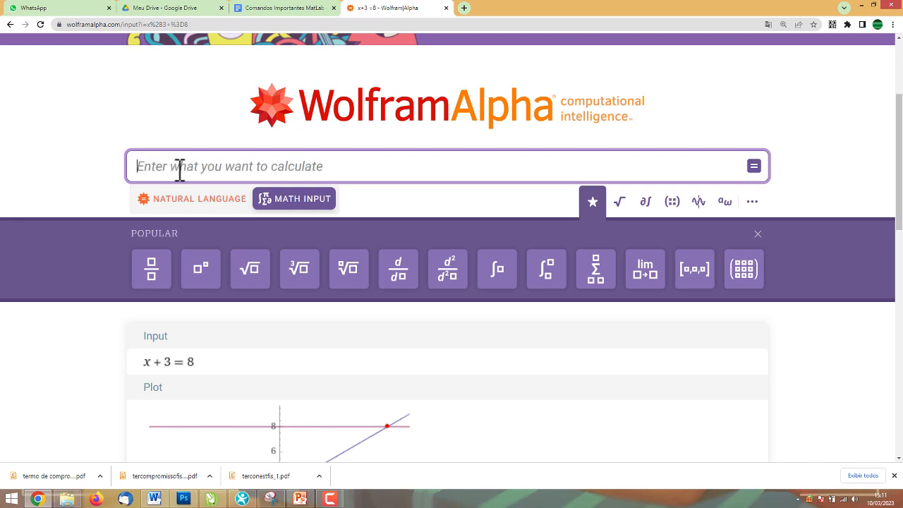
Build x^2 with the power template, using x as the base and 2 as the exponent
left_click(199, 280)
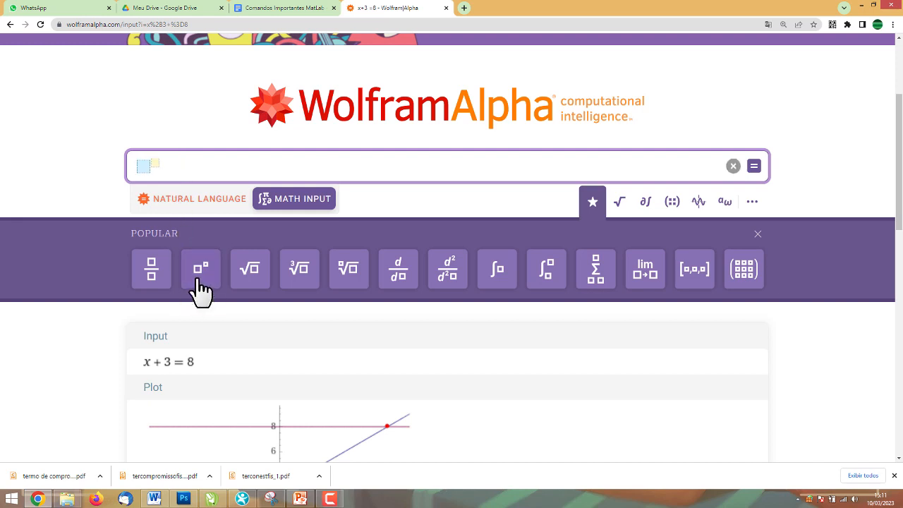
type("x")
left_click(156, 164)
type("2")
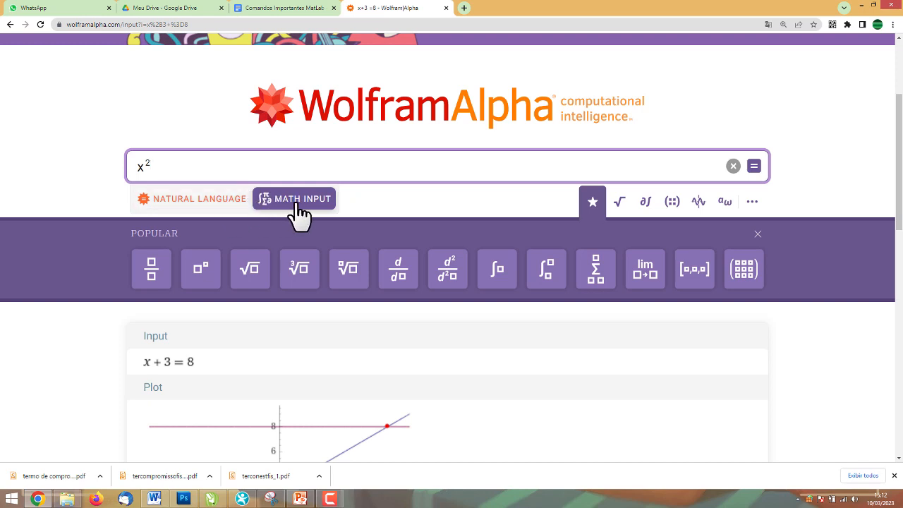
Switch the query field back to Natural Language mode and clear x^2 from it
left_click(204, 204)
left_click_drag(174, 172, 146, 173)
triple_click(146, 173)
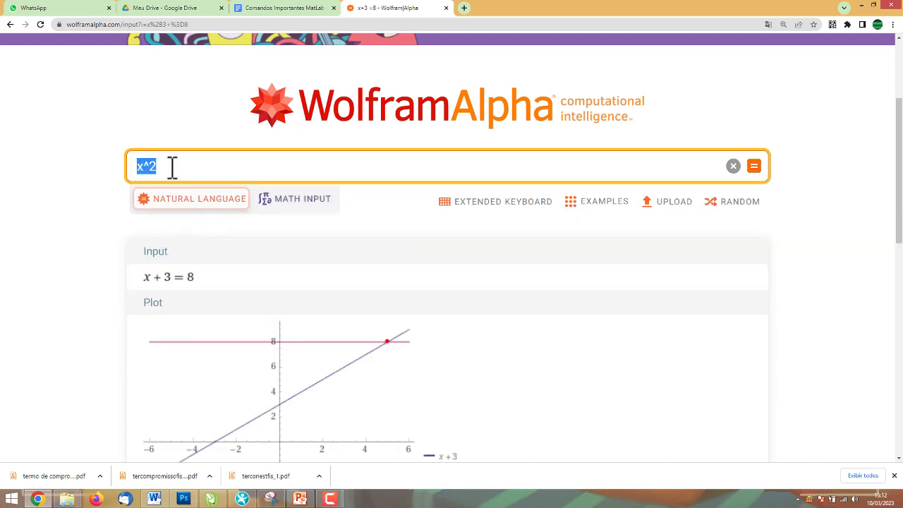
left_click(135, 165)
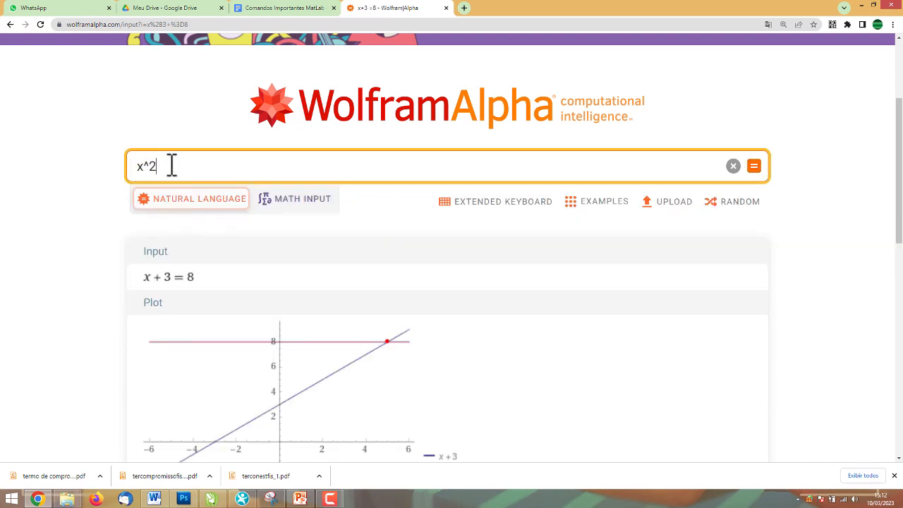
left_click_drag(172, 166, 131, 174)
key("BackSpace")
scroll(131, 174, "up", 2)
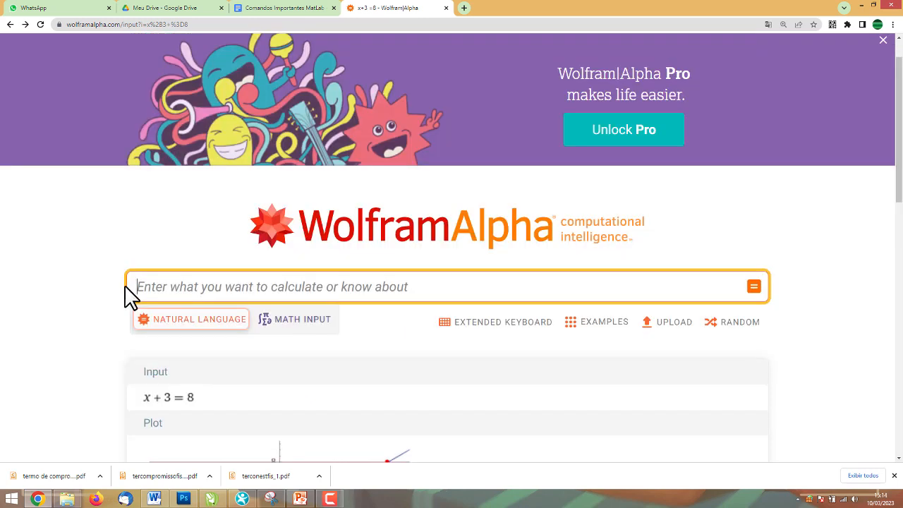
Compute the fraction 2/3 and check its exact result, decimal approximation and repeating decimal
type("2/3")
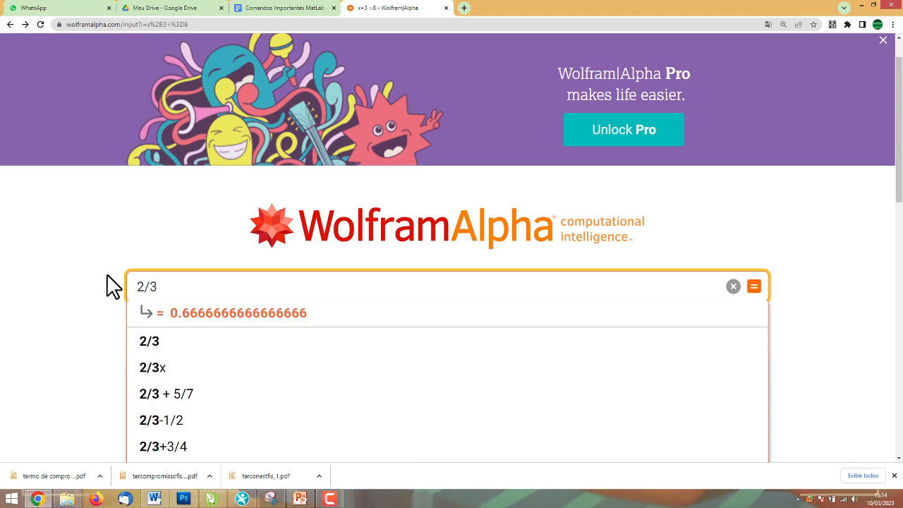
scroll(88, 274, "down", 2)
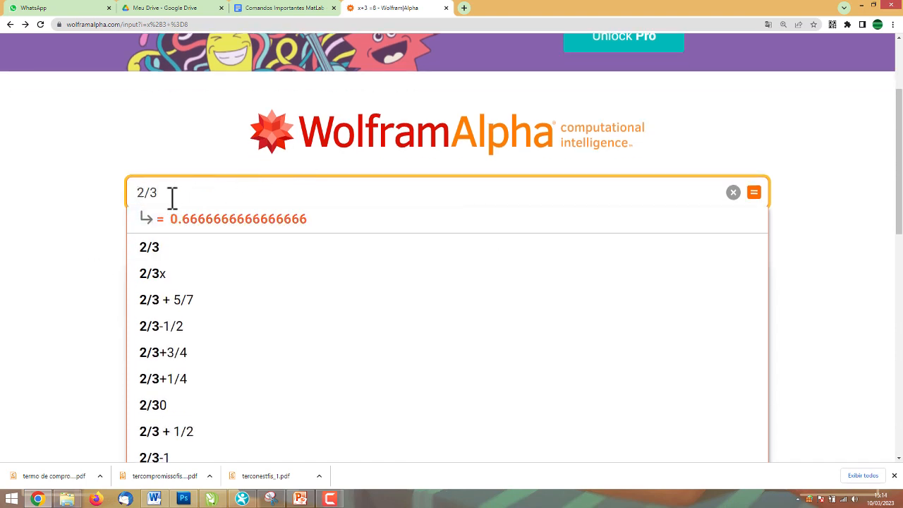
key("Return")
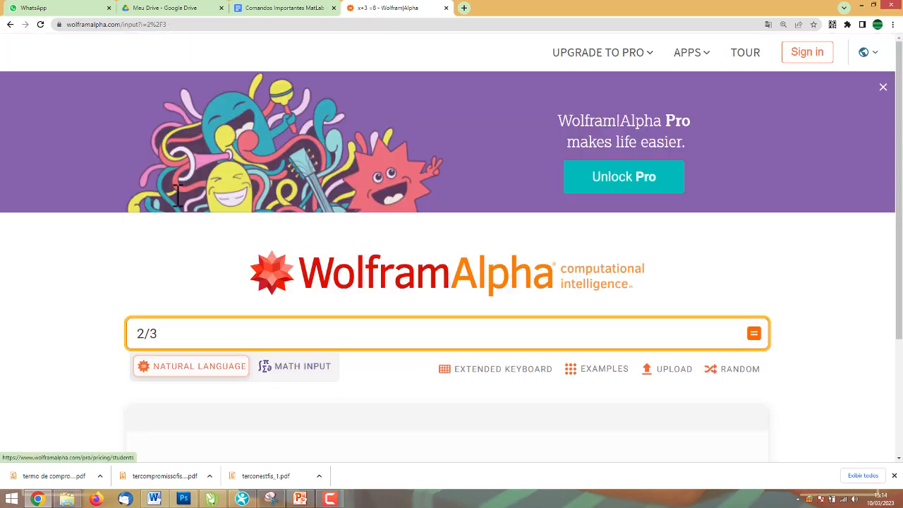
scroll(145, 157, "down", 6)
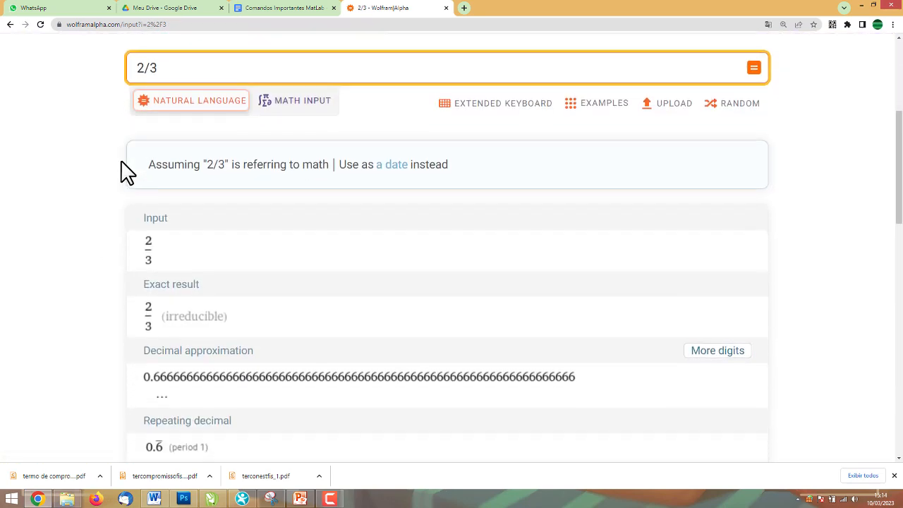
scroll(129, 264, "down", 2)
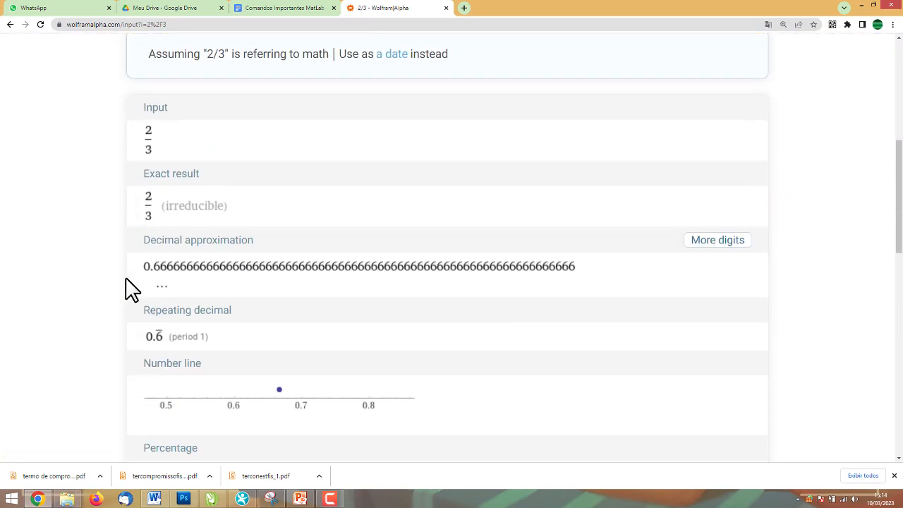
mouse_move(133, 285)
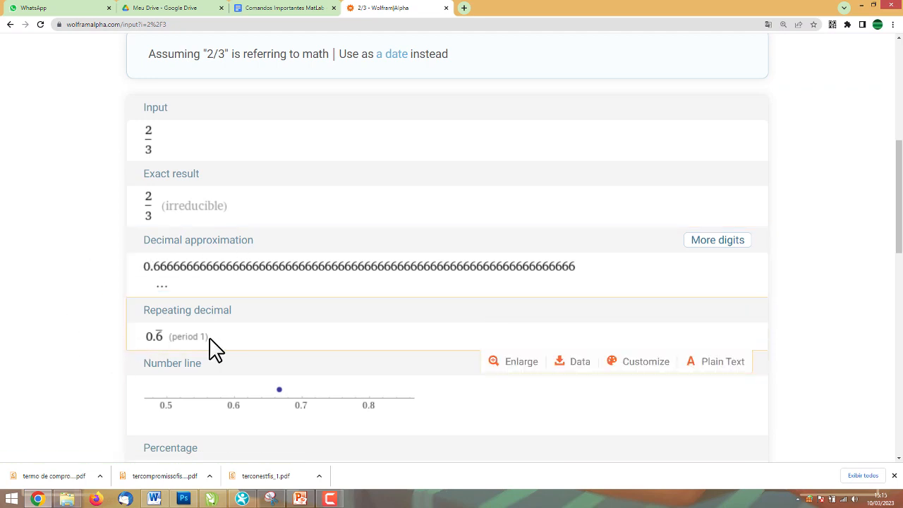
Replace the fraction in the query field with the expression 2+ 3/4
scroll(204, 345, "up", 3)
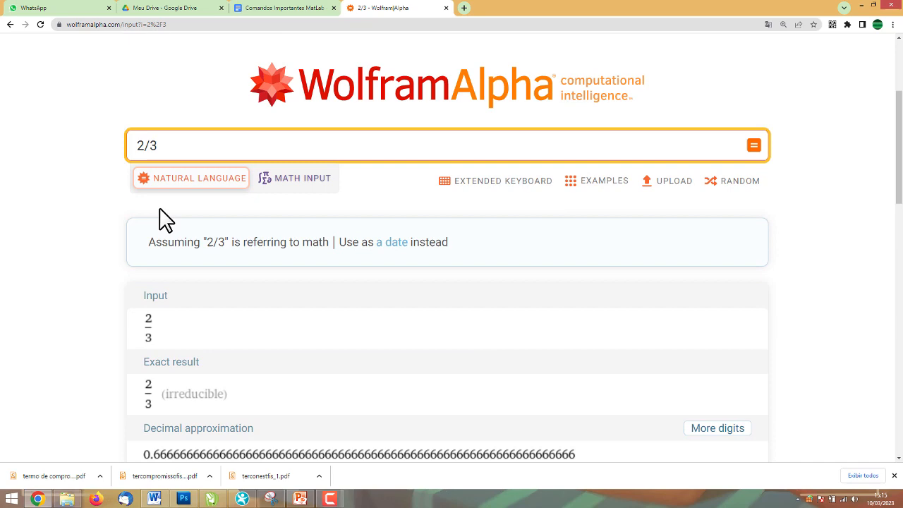
left_click(180, 150)
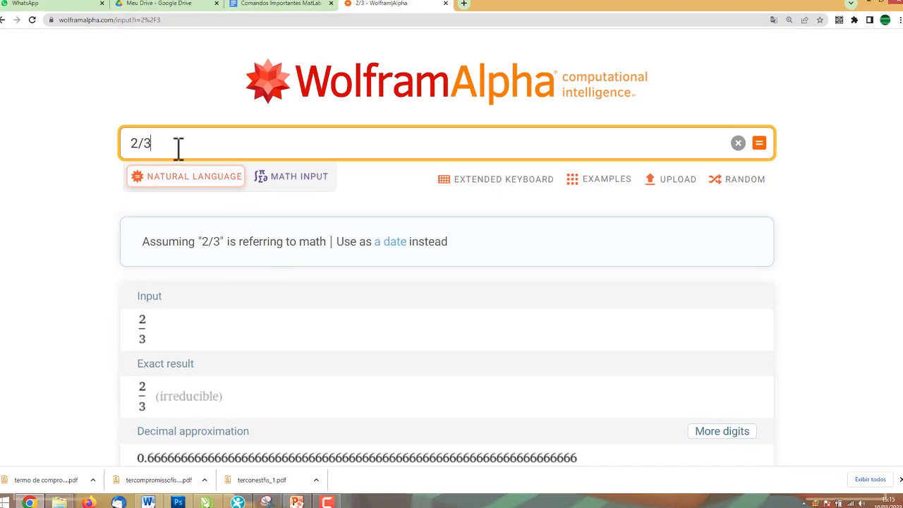
key("BackSpace")
key("BackSpace")
key("BackSpace")
type("2")
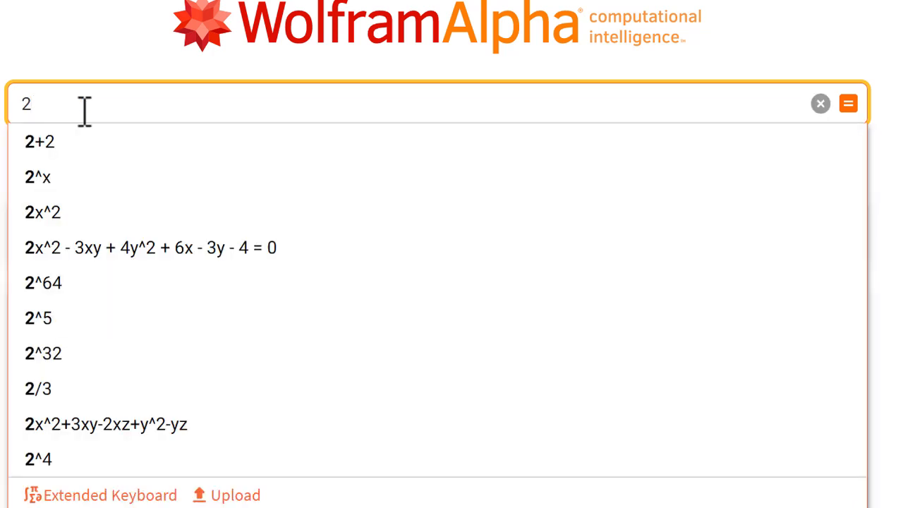
type("+ 3/")
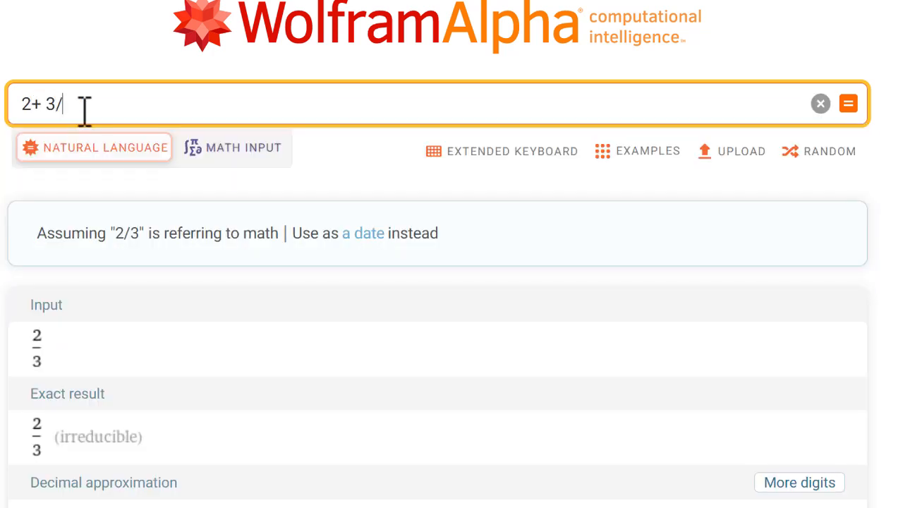
type("4")
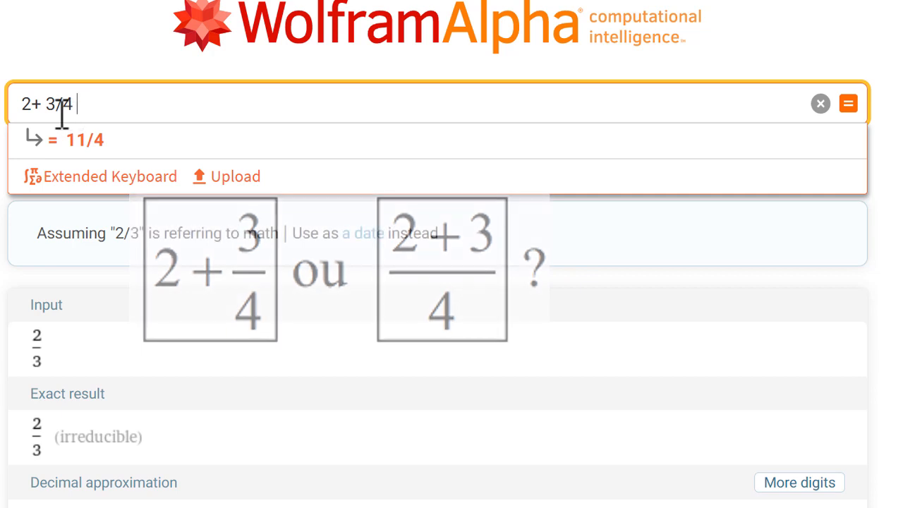
Enclose 2+ 3 in parentheses to make the query (2+ 3)/4, and compute it
left_click(25, 104)
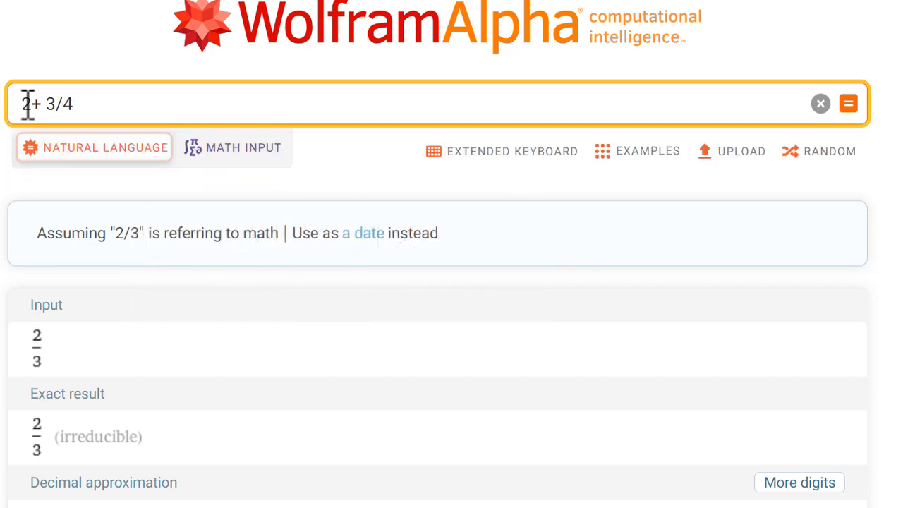
type("(2+ 3)")
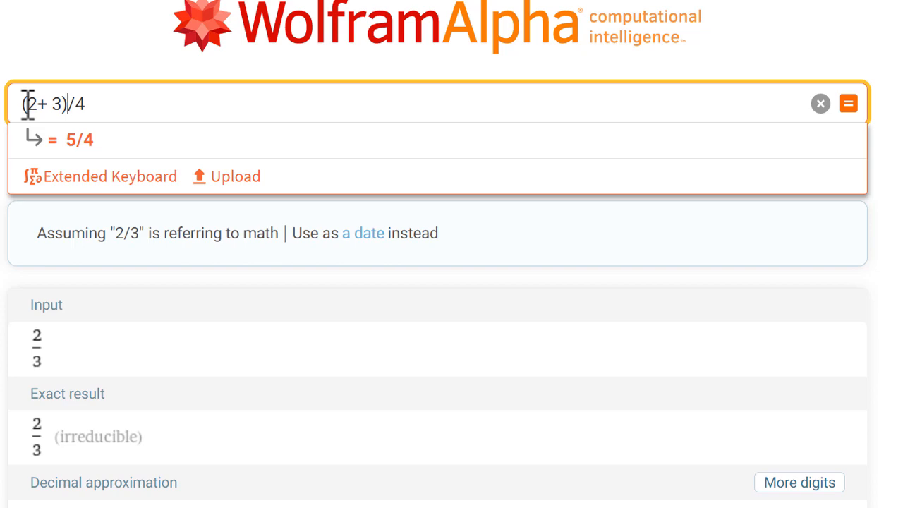
key("Return")
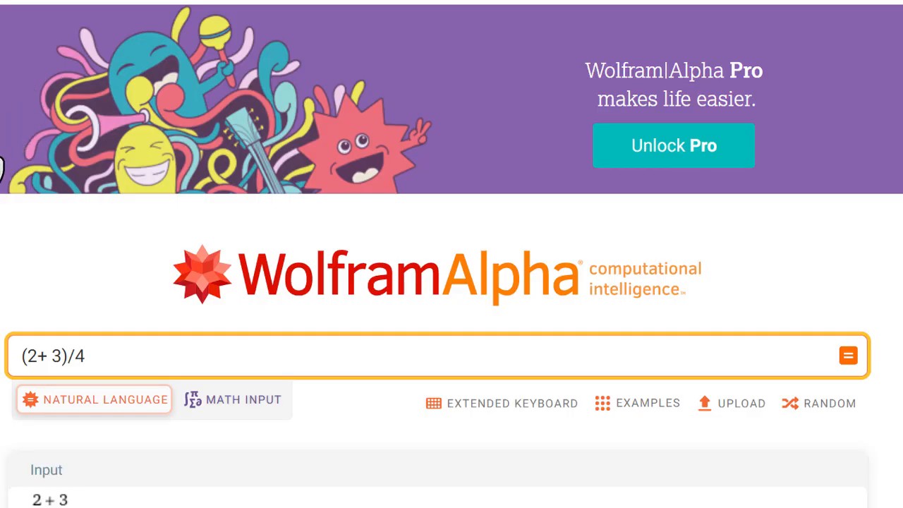
scroll(28, 427, "down", 2)
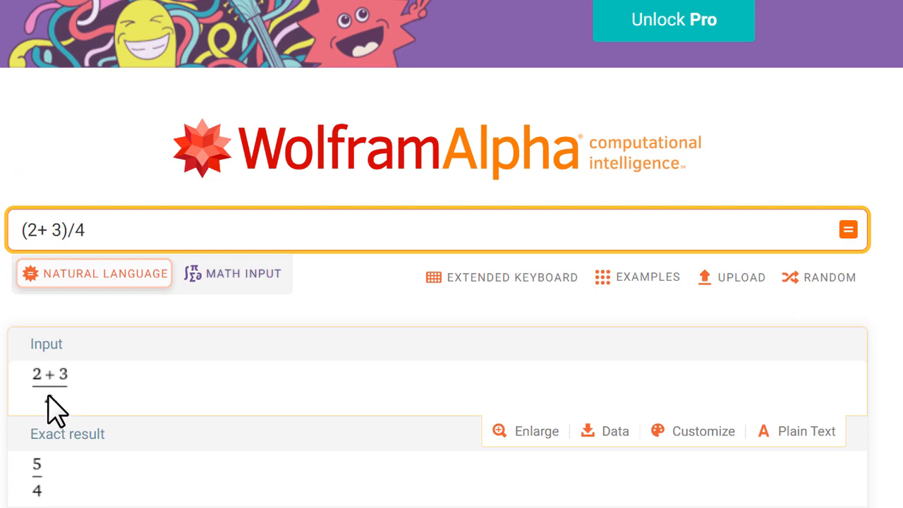
Remove both parentheses from the query and compute 2+ 3/4
left_click(32, 229)
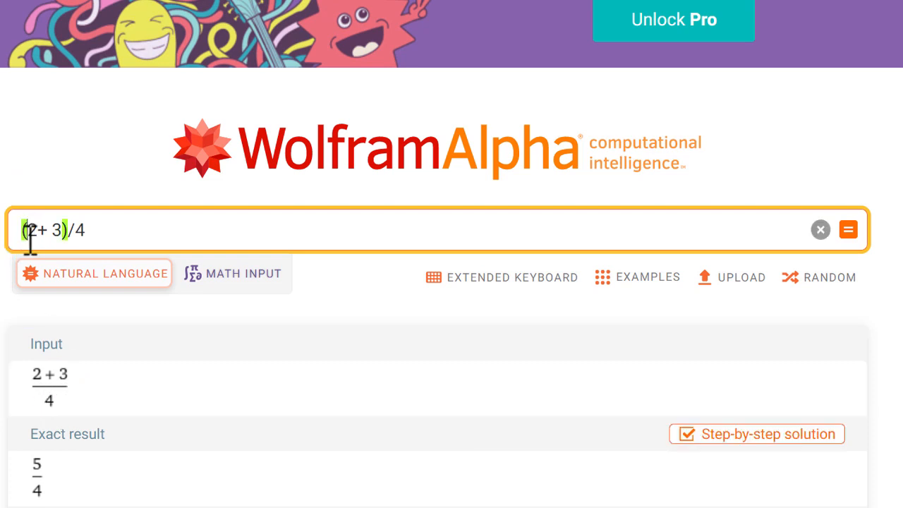
left_click(71, 229)
key("BackSpace")
left_click(27, 235)
key("BackSpace")
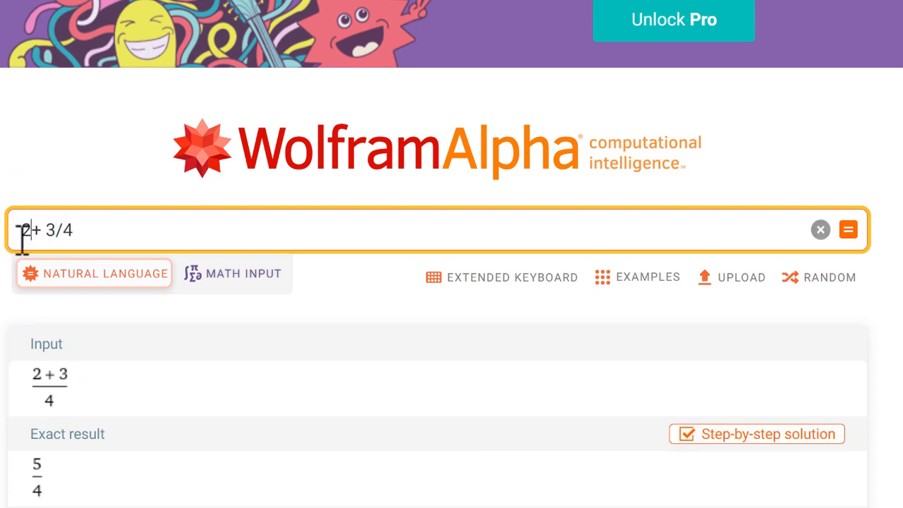
left_click(99, 236)
key("Return")
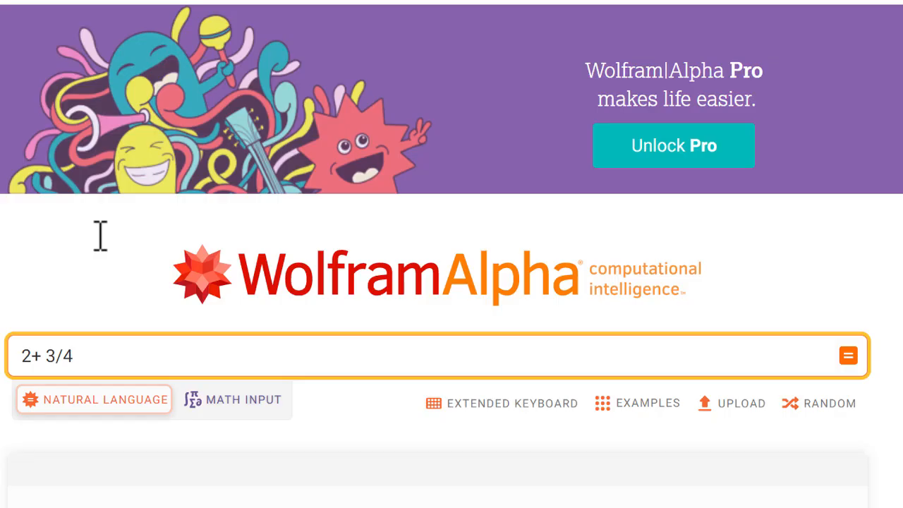
scroll(7, 323, "down", 3)
scroll(85, 319, "down", 1)
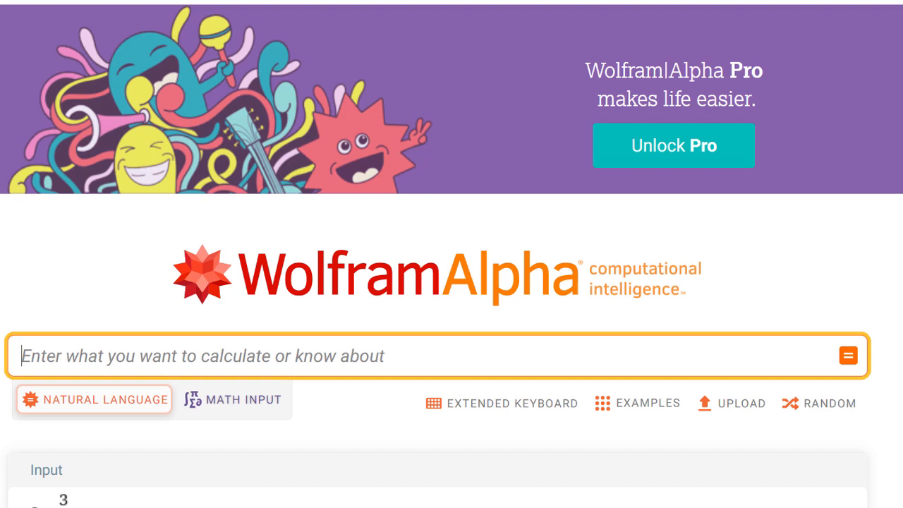
Enter the two-variable equation y+x=7 as the new query and compute it
type("y+x=7")
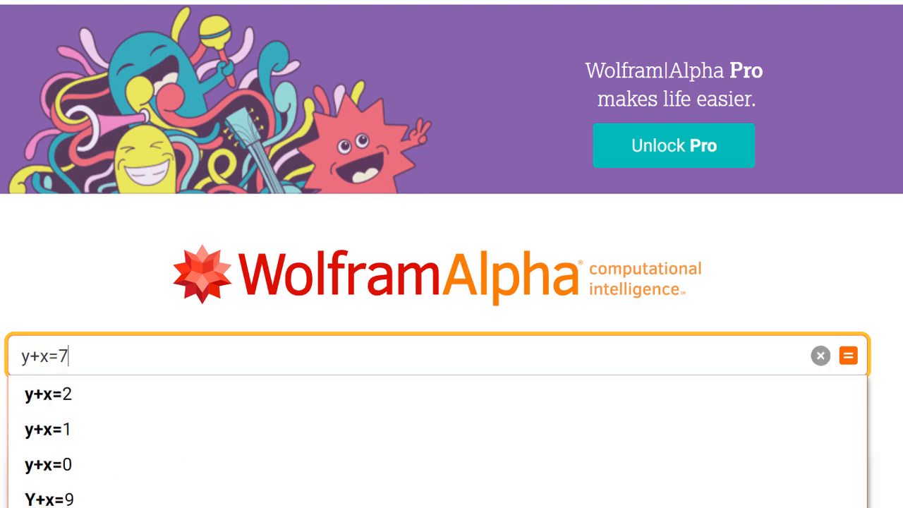
key("Return")
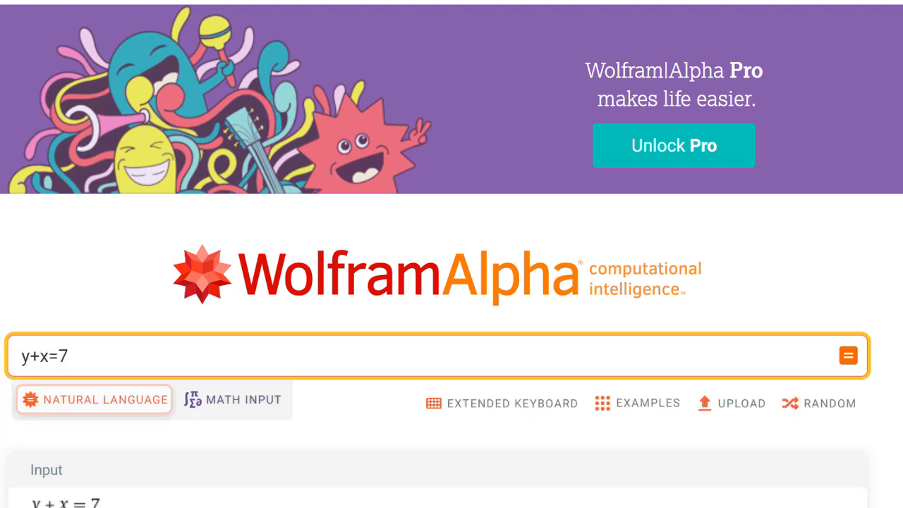
Examine the equation's geometric figure, implicit plot, alternate forms, real solution and solution
scroll(452, 254, "down", 5)
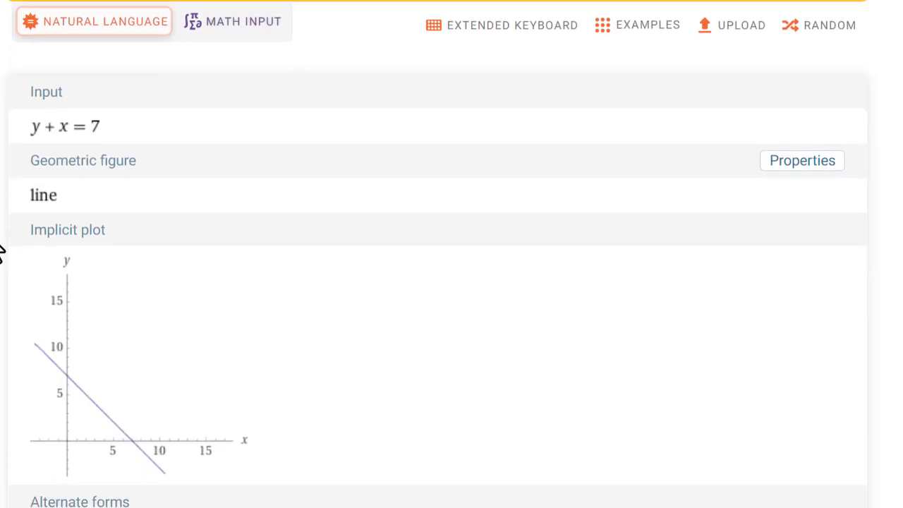
scroll(3, 185, "down", 1)
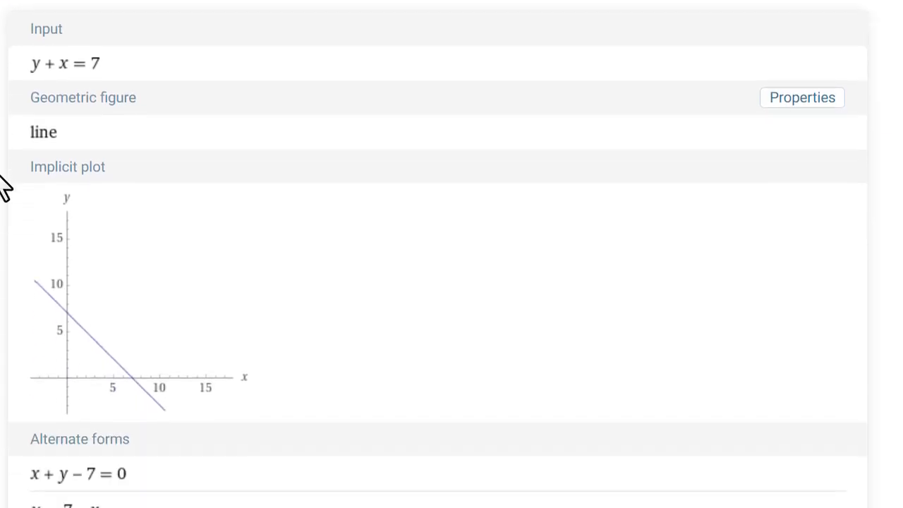
scroll(4, 187, "down", 2)
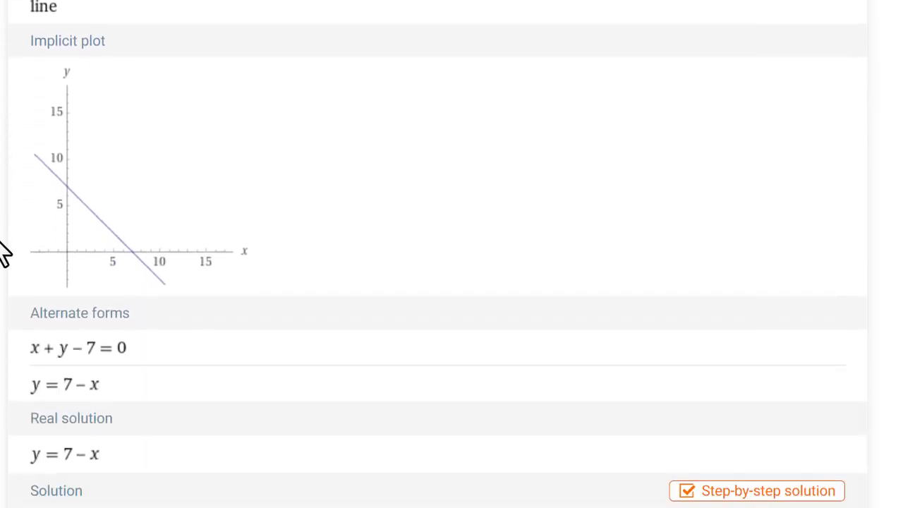
scroll(452, 255, "down", 1)
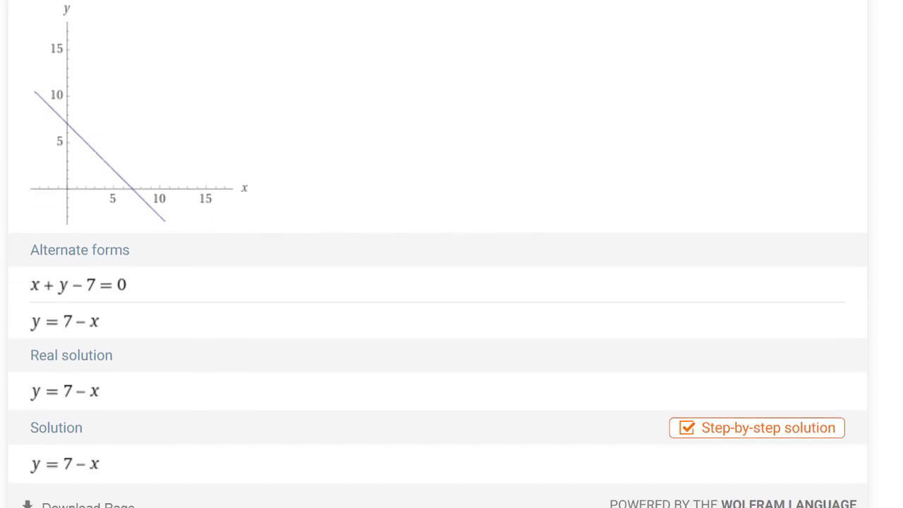
mouse_move(25, 330)
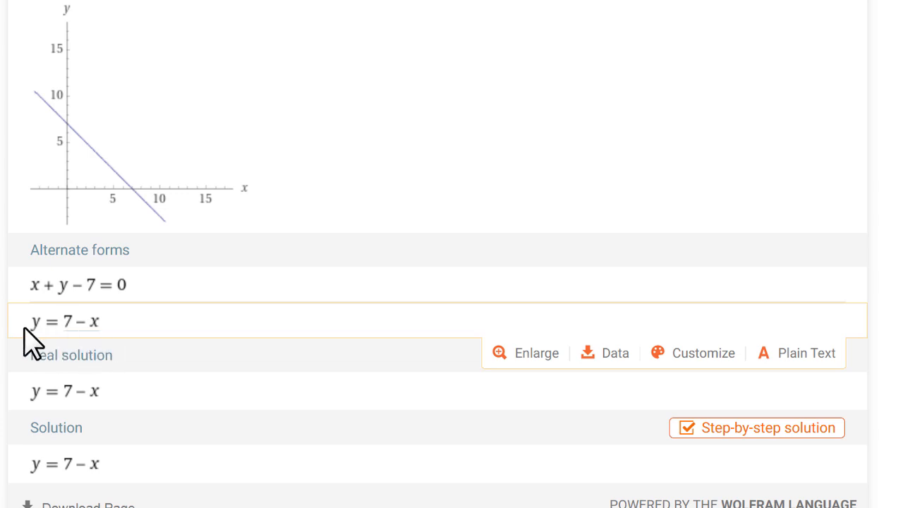
scroll(27, 343, "down", 2)
scroll(4, 202, "up", 7)
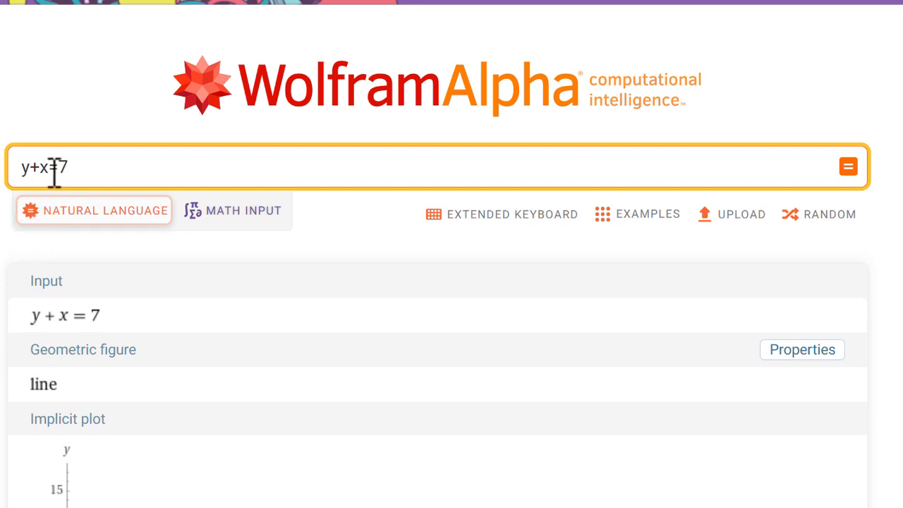
scroll(40, 172, "down", 3)
scroll(452, 254, "down", 6)
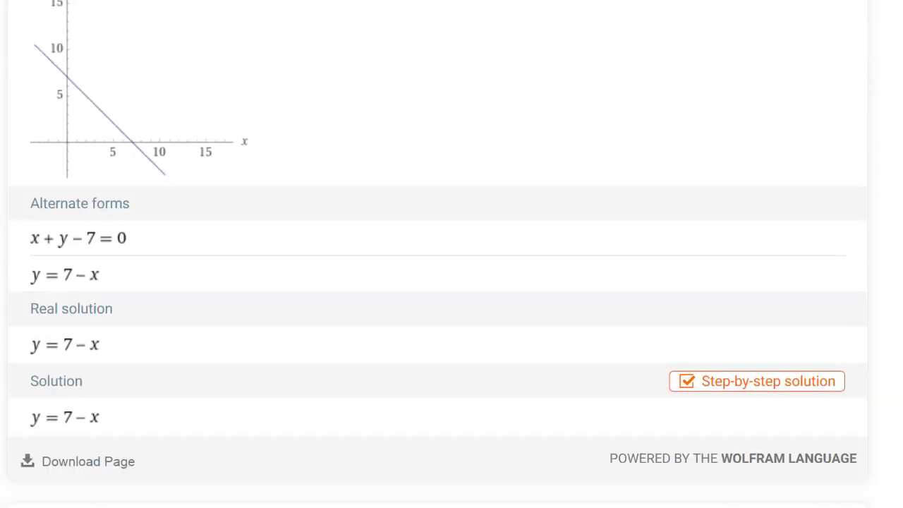
Append "calculate for x" to the query y+x=7 and compute it
scroll(105, 268, "up", 9)
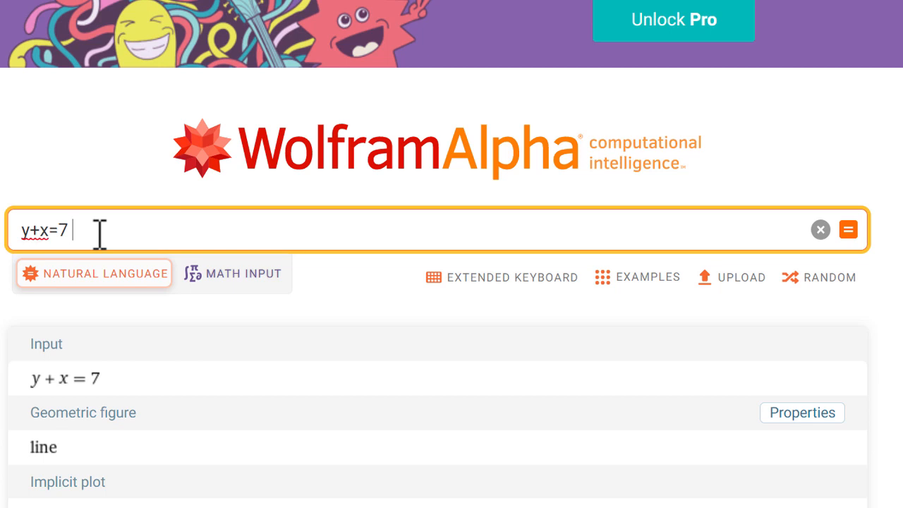
type("calculate for x")
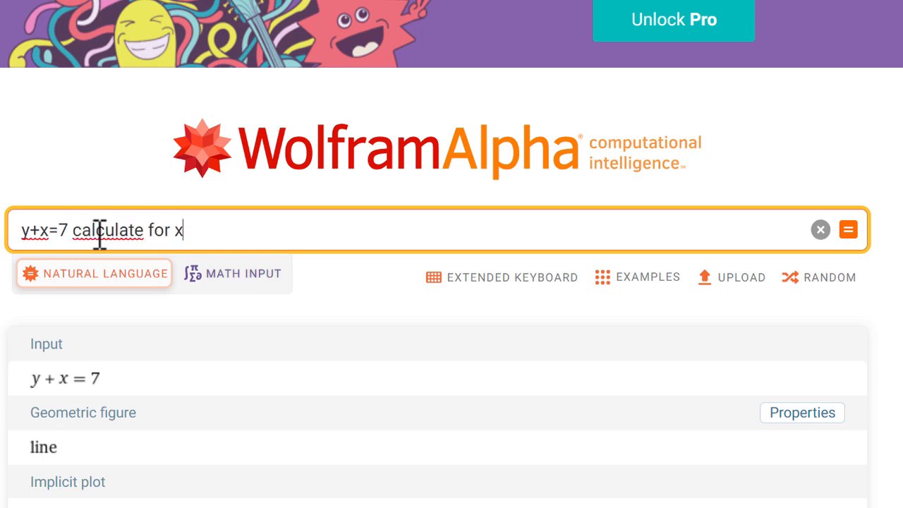
key("Return")
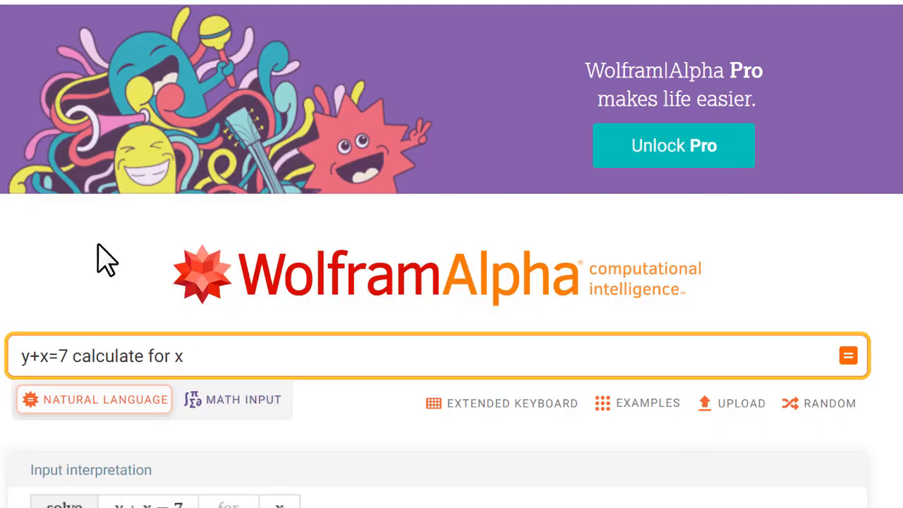
scroll(89, 296, "down", 2)
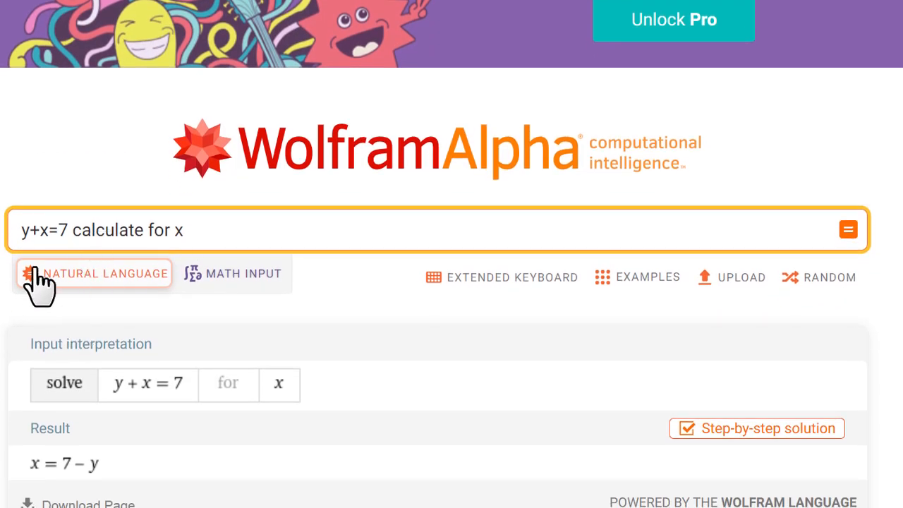
scroll(35, 289, "down", 2)
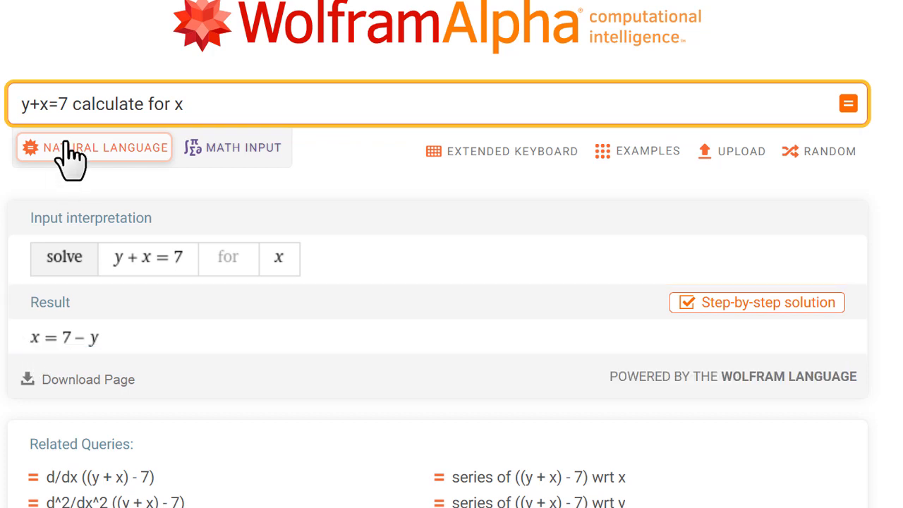
Remove the word "calculate" from the query and compute y+x=7 for x
left_click_drag(73, 105, 154, 106)
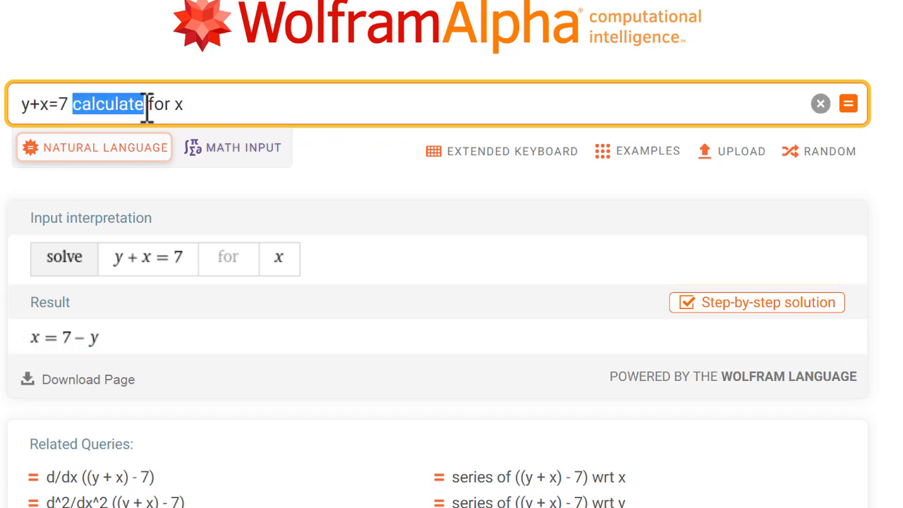
key("BackSpace")
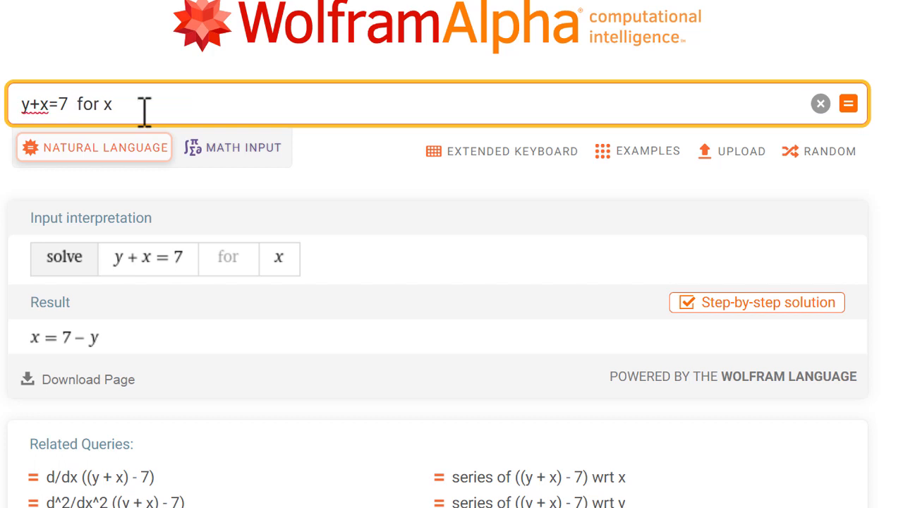
key("Return")
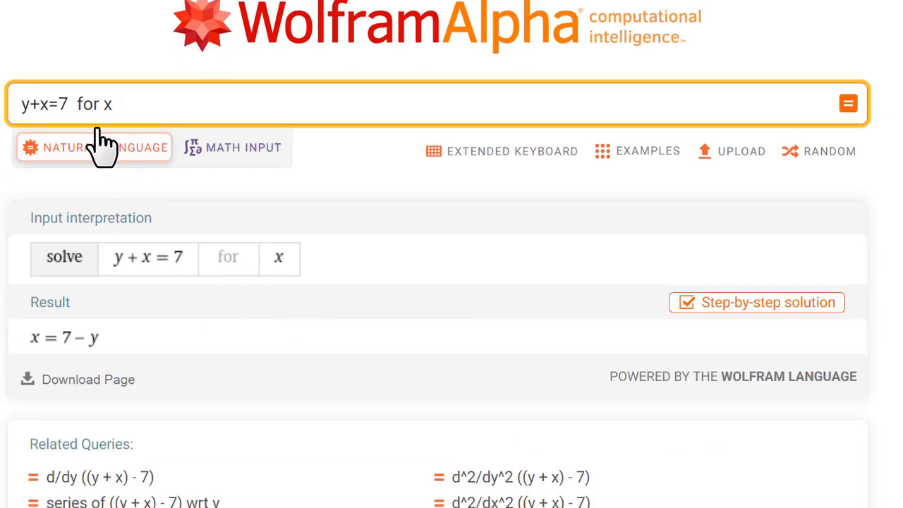
key("BackSpace")
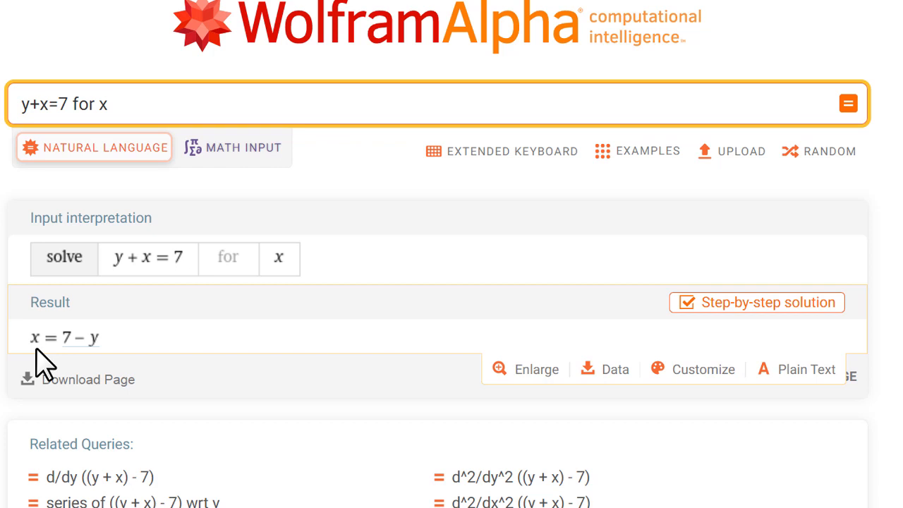
Replace the query with "det" and compute the suggested 3×3 determinant det({{1,2,3},{4,5,6},{7,8,9}})
left_click_drag(132, 105, 1, 117)
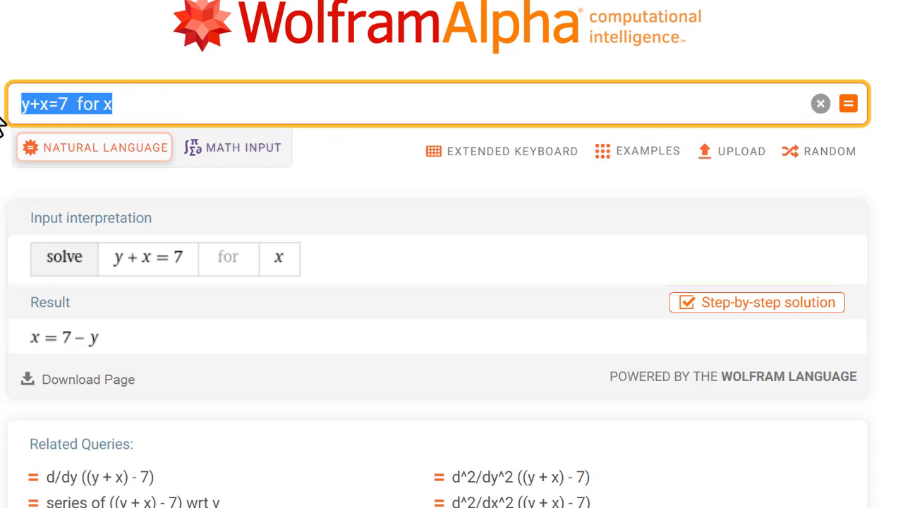
key("BackSpace")
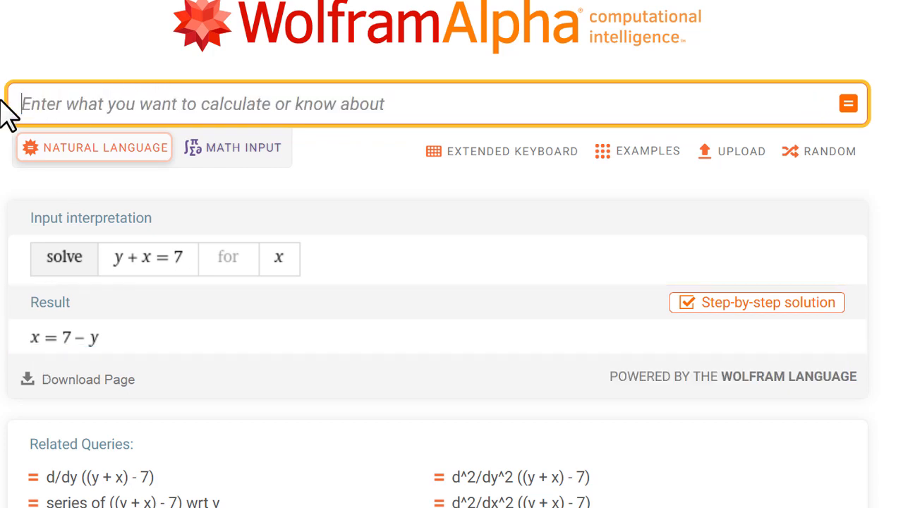
type("det")
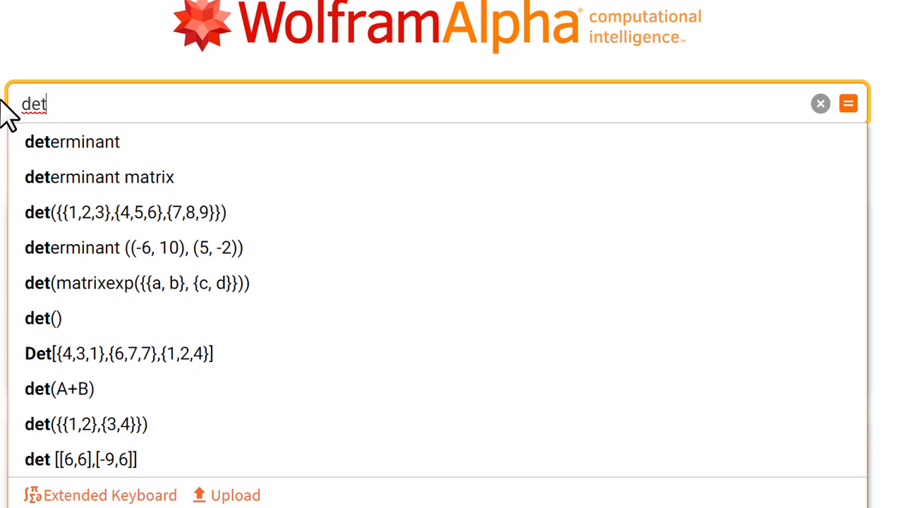
key("Down")
key("Down")
key("Down")
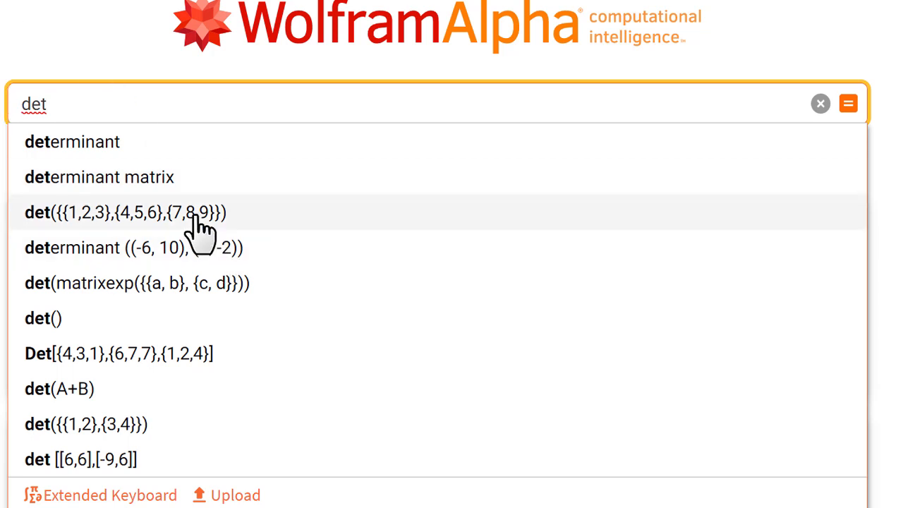
left_click(200, 225)
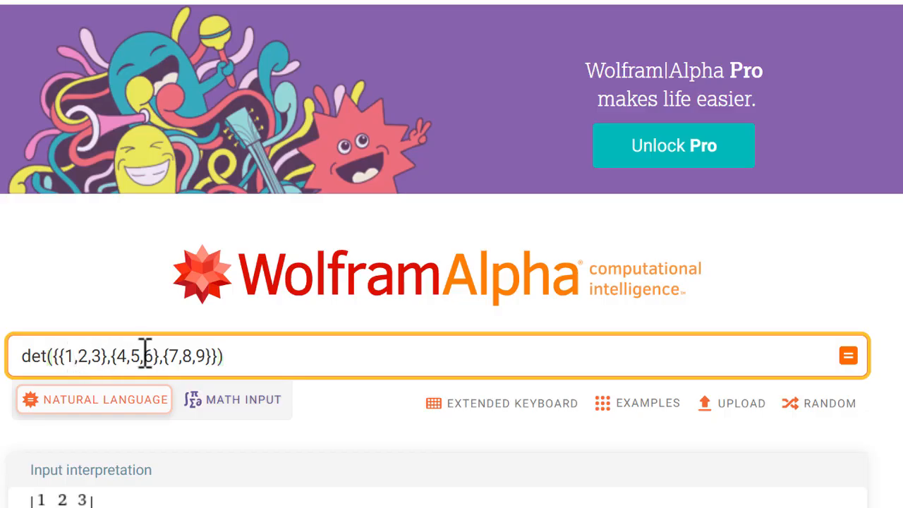
Change the last element of the matrix's third row to 0 and compute det({{1,2,3},{4,5,6},{7,8,0}})
left_click(155, 358)
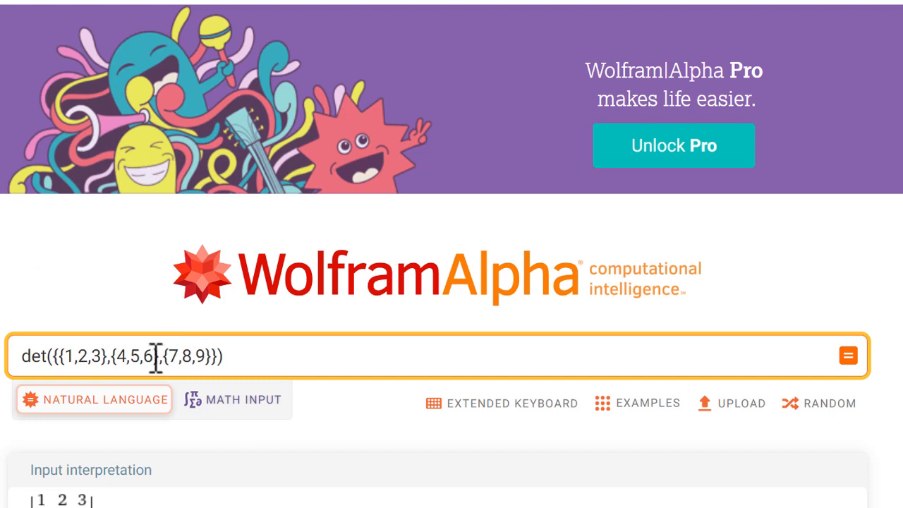
scroll(155, 358, "down", 1)
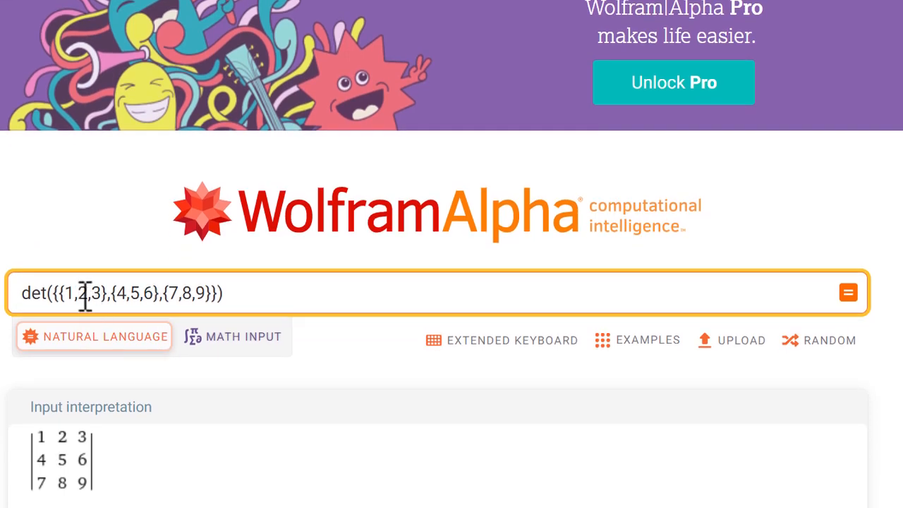
double_click(200, 292)
type("0")
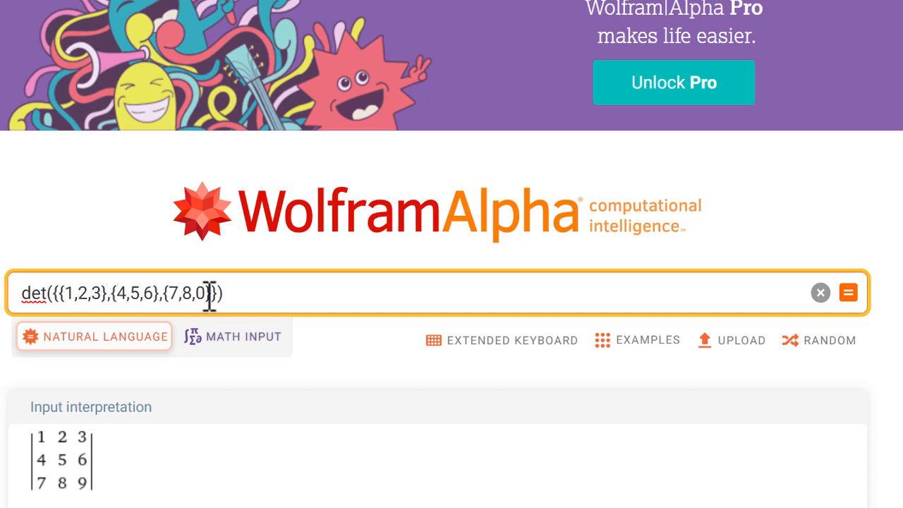
left_click(231, 294)
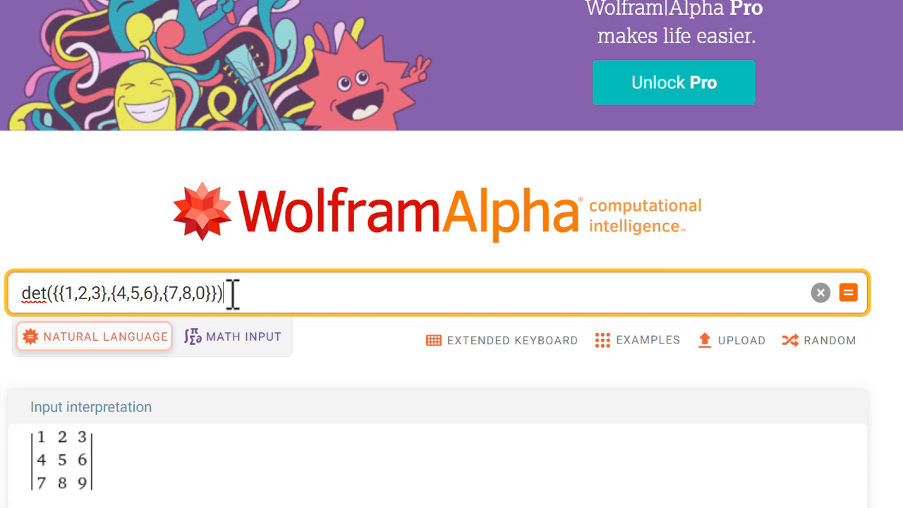
key("Return")
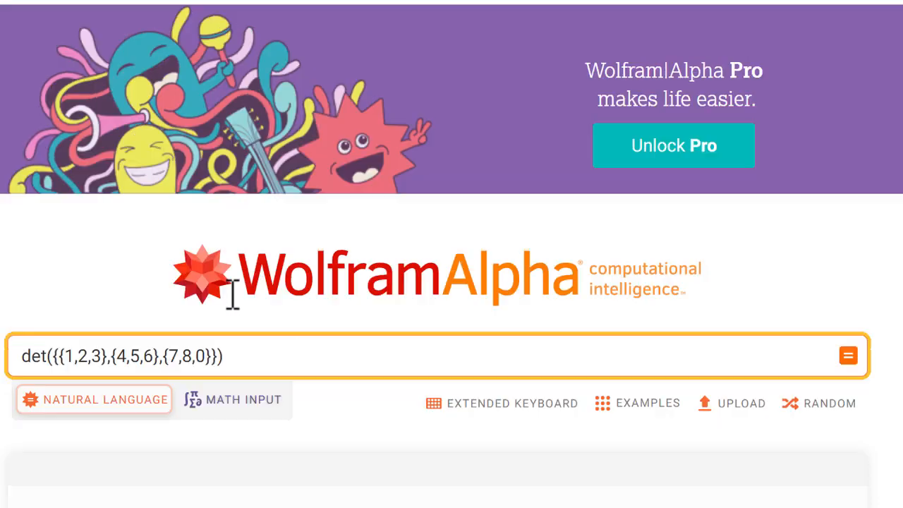
scroll(212, 314, "down", 4)
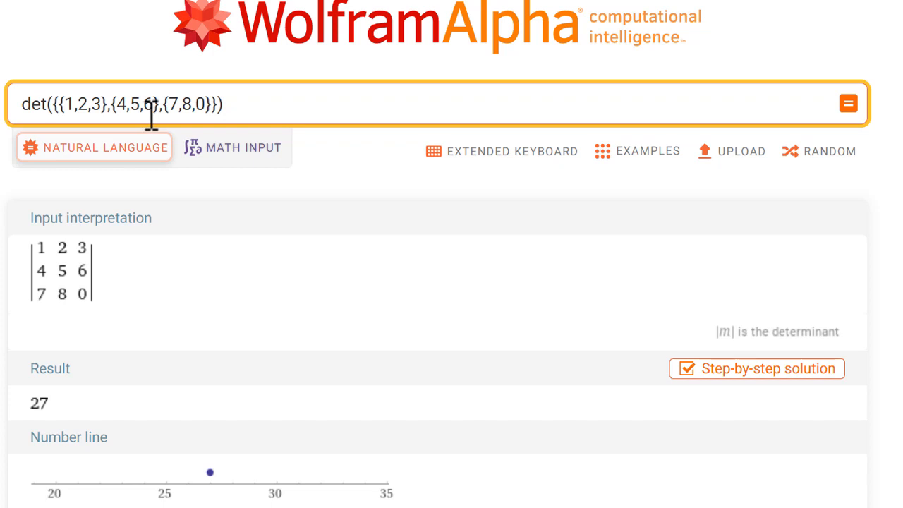
Replace the query with "det" and compute the suggested 2×2 determinant ((-6, 10), (5, -2))
left_click_drag(238, 101, 2, 113)
type("det")
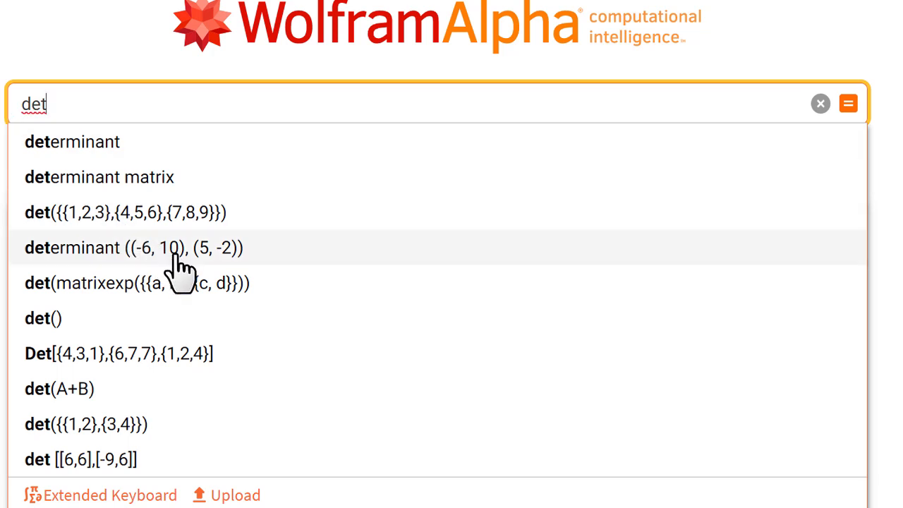
left_click(177, 258)
scroll(71, 252, "down", 2)
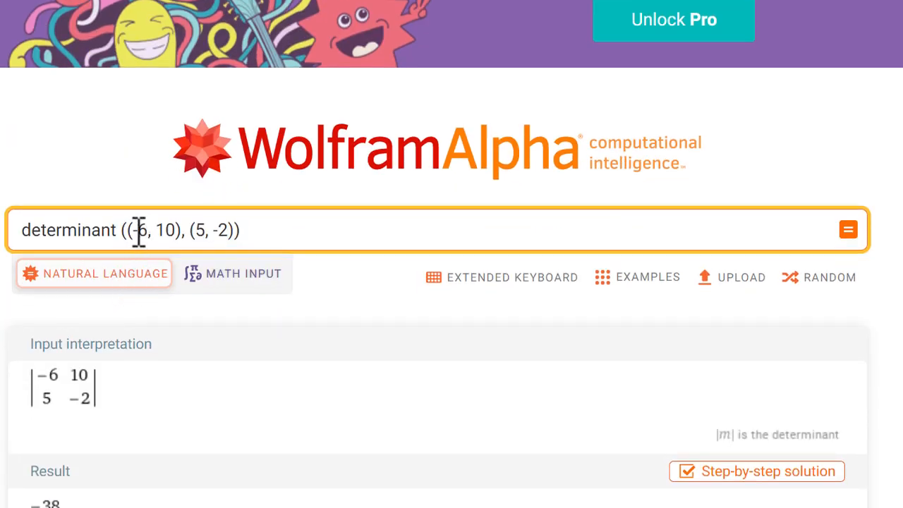
Change the first matrix element to -4 and compute determinant ((-4, 10), (5, -2))
left_click_drag(139, 230, 149, 232)
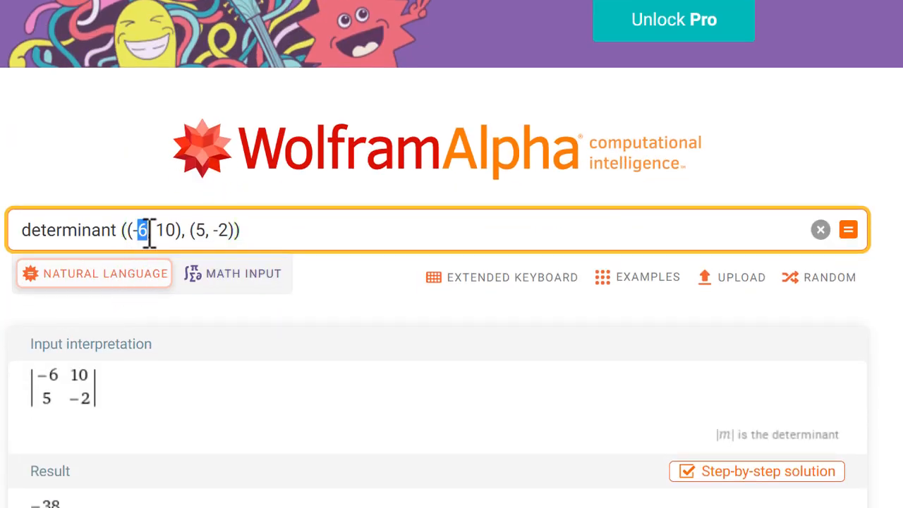
type("4")
left_click(266, 242)
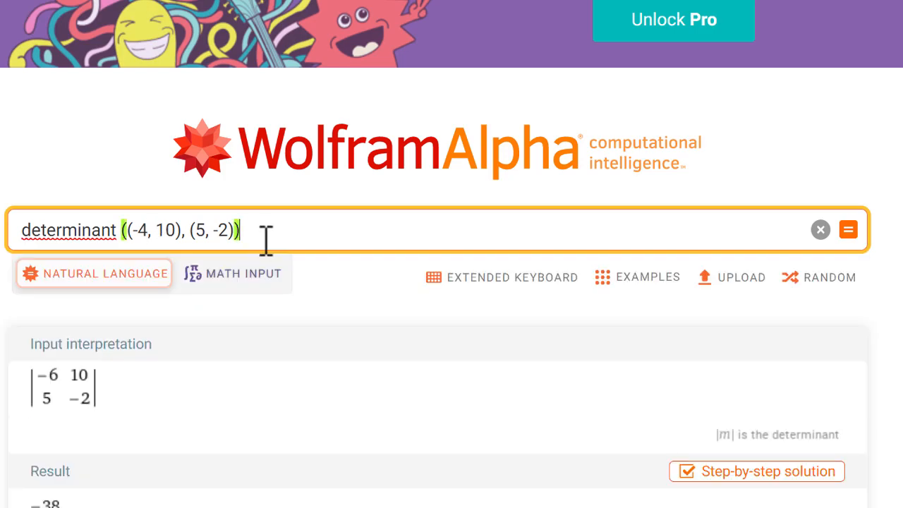
key("Return")
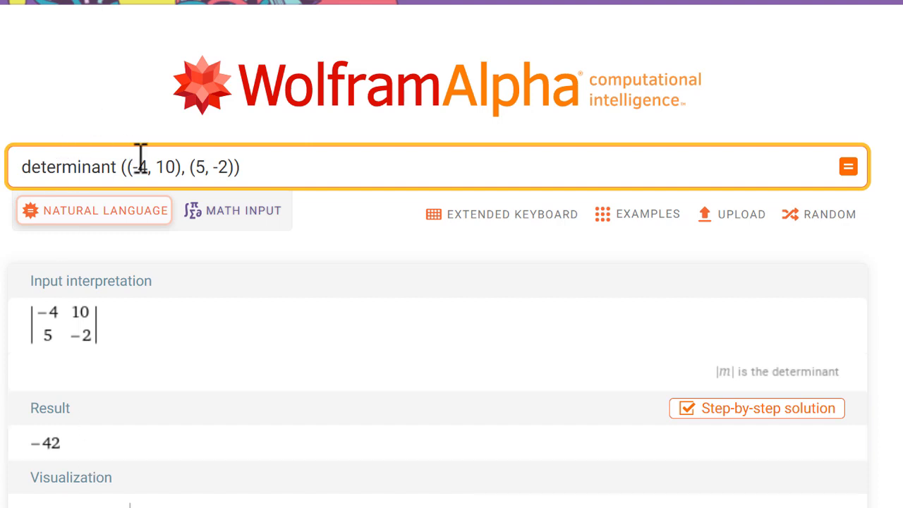
Replace "determinant" with "inverse" in the query, compute inverse ((-4, 10), (5, -2)) and review its result and expanded form
left_click_drag(123, 170, 0, 187)
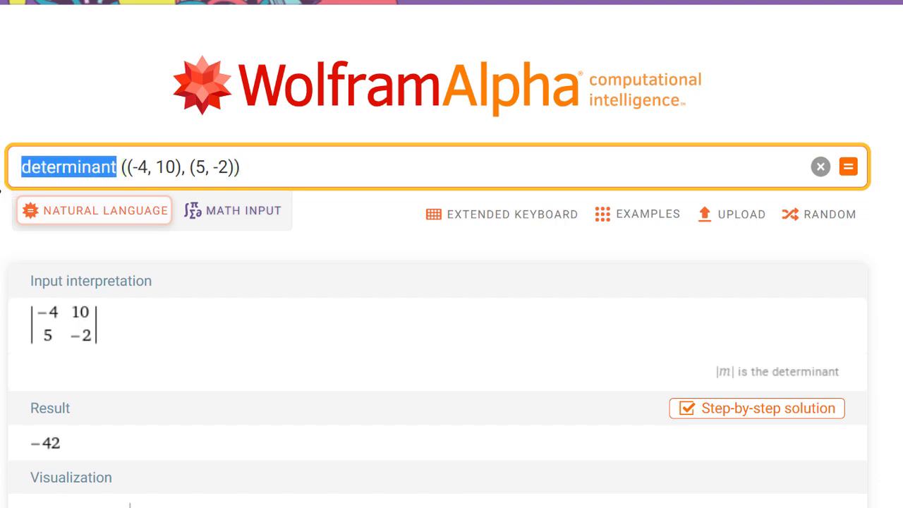
type("inverse")
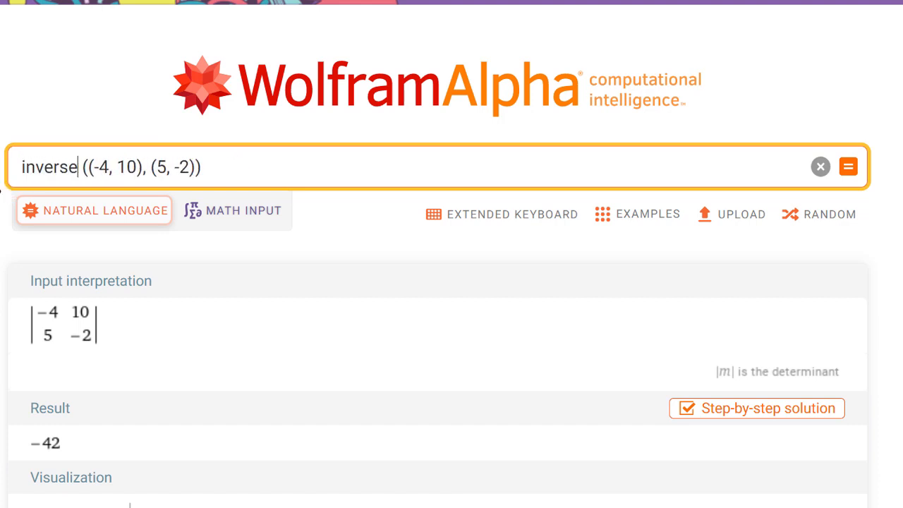
key("Return")
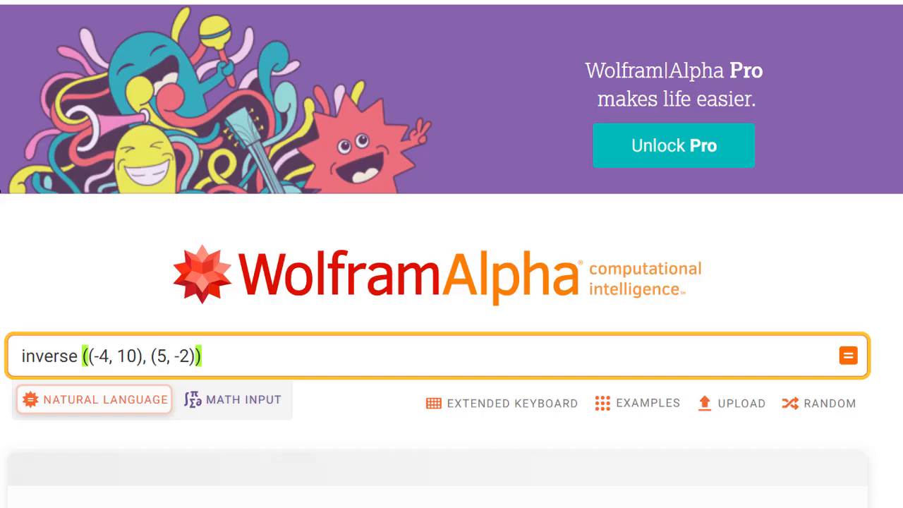
scroll(1, 194, "down", 3)
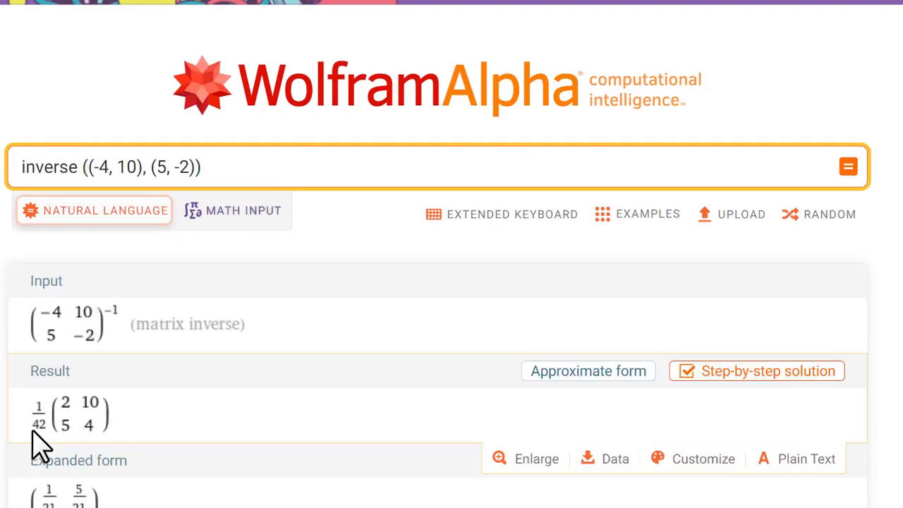
scroll(102, 385, "down", 3)
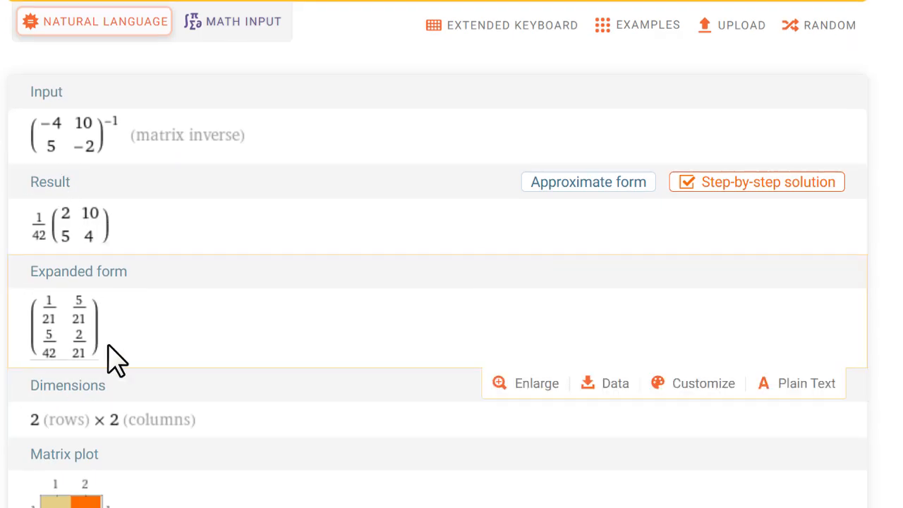
scroll(111, 336, "up", 3)
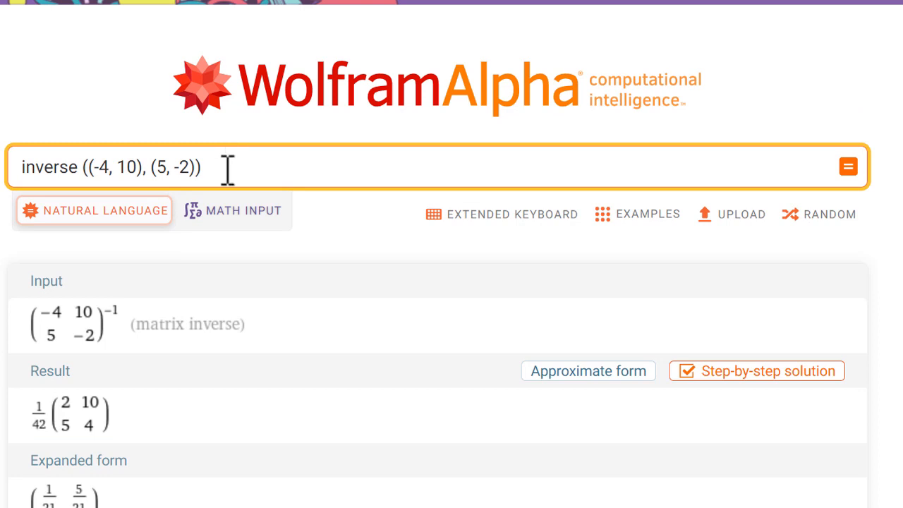
Replace the query with "f = m * a where f = 10, m = 2" and compute the unknown acceleration
left_click(228, 169)
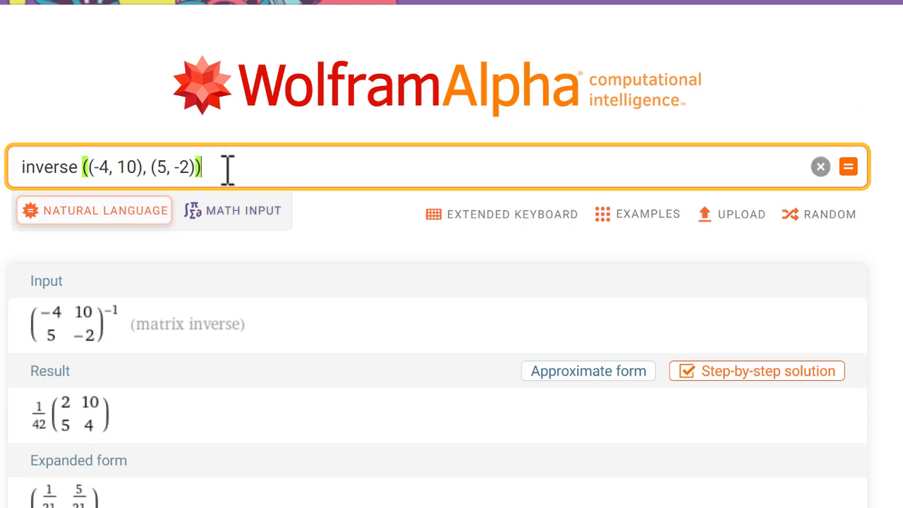
left_click_drag(227, 169, 20, 177)
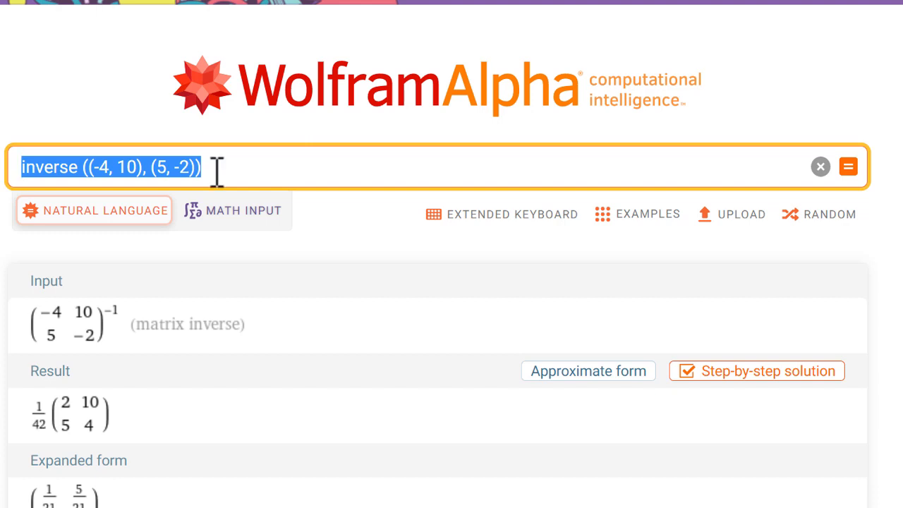
type("f = m * a where f = 10, m = 2")
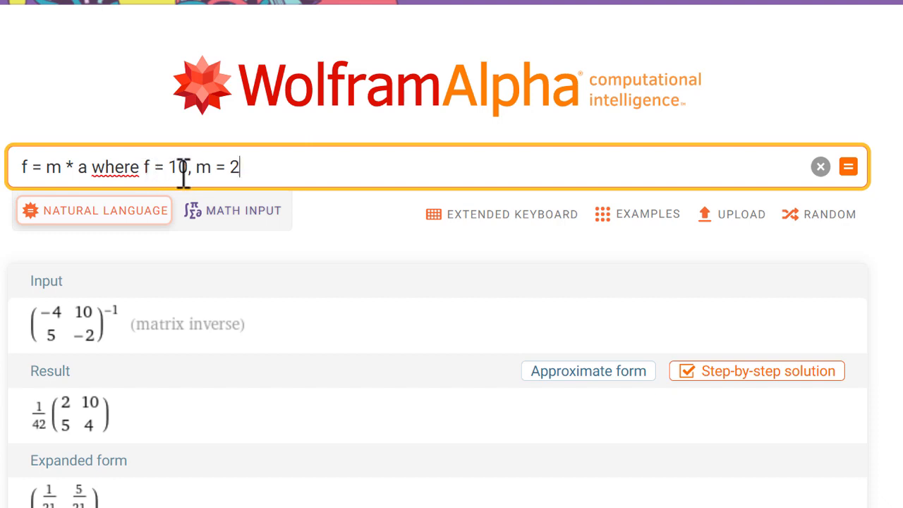
left_click(227, 170)
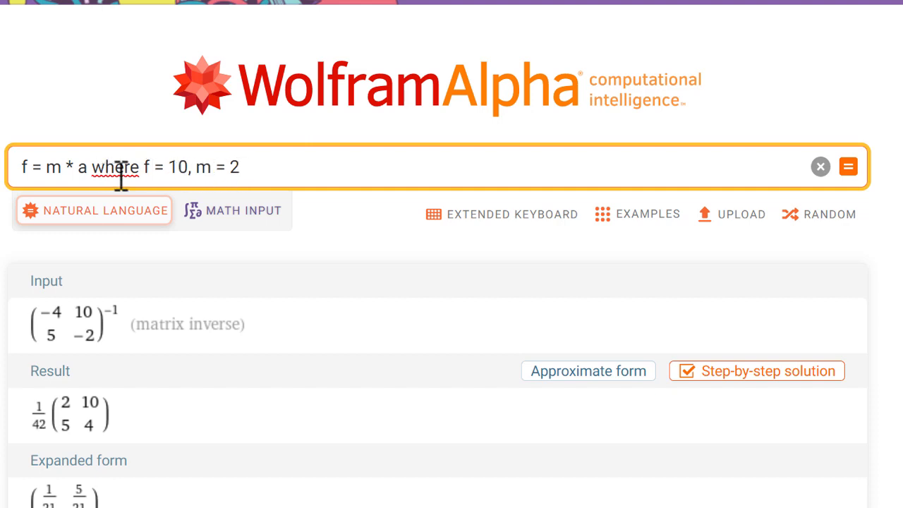
left_click(849, 170)
scroll(97, 277, "down", 5)
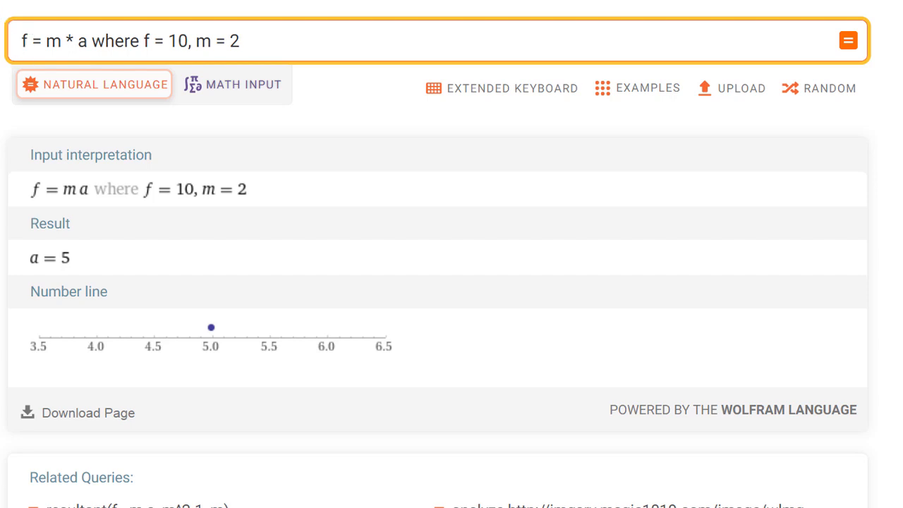
Replace the query with "v=v0+a*t where v = 11, a = 2, t = 3" and compute the initial velocity
left_click_drag(21, 41, 244, 44)
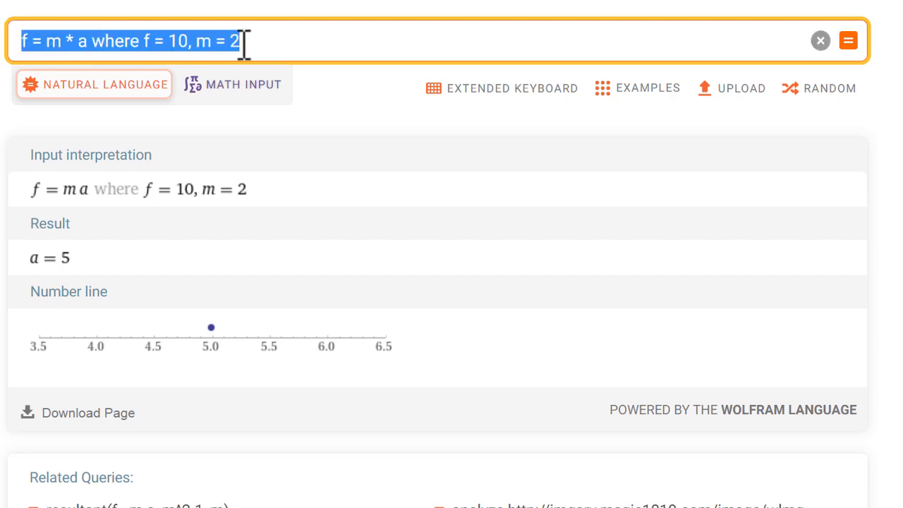
type("v=v0+a*t where v = 11, a = 2, t = 3")
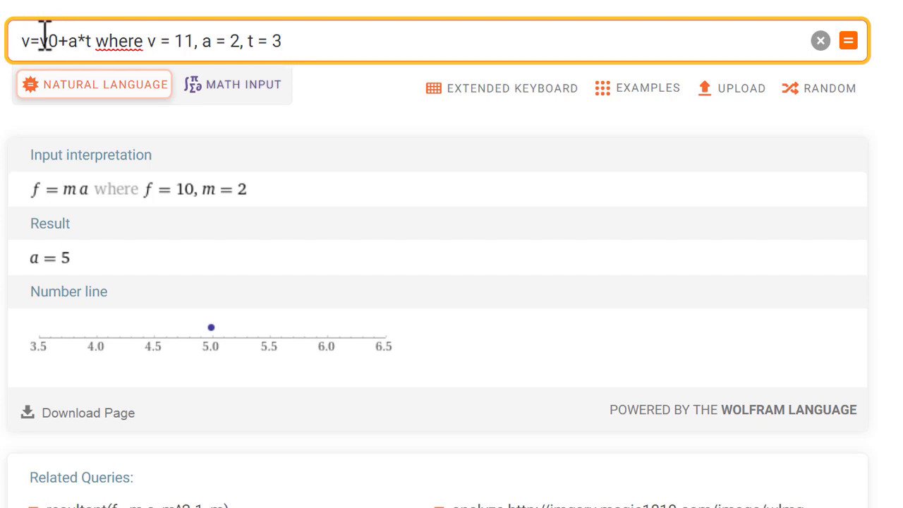
left_click(849, 44)
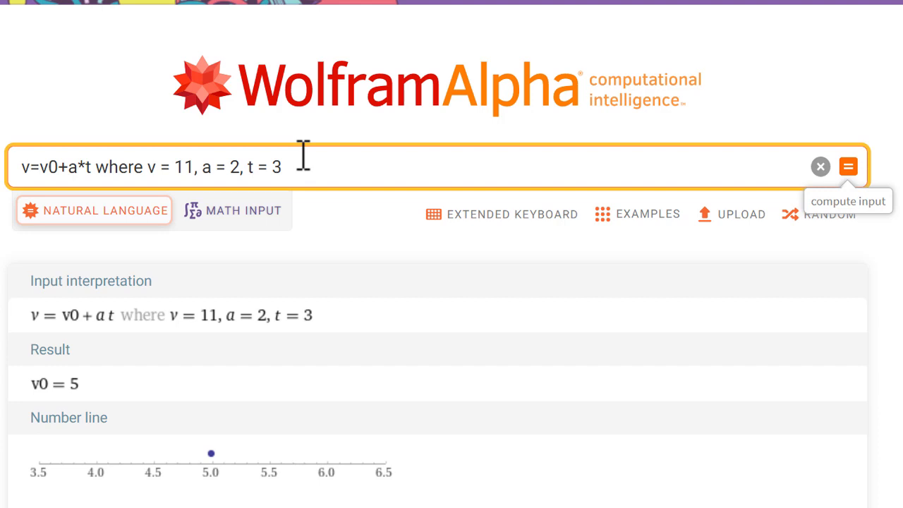
Replace the query with Table[i^2 + j, {i, 1, 3}, {j, 1, 3}] and compute the matrix
left_click_drag(303, 154, 10, 161)
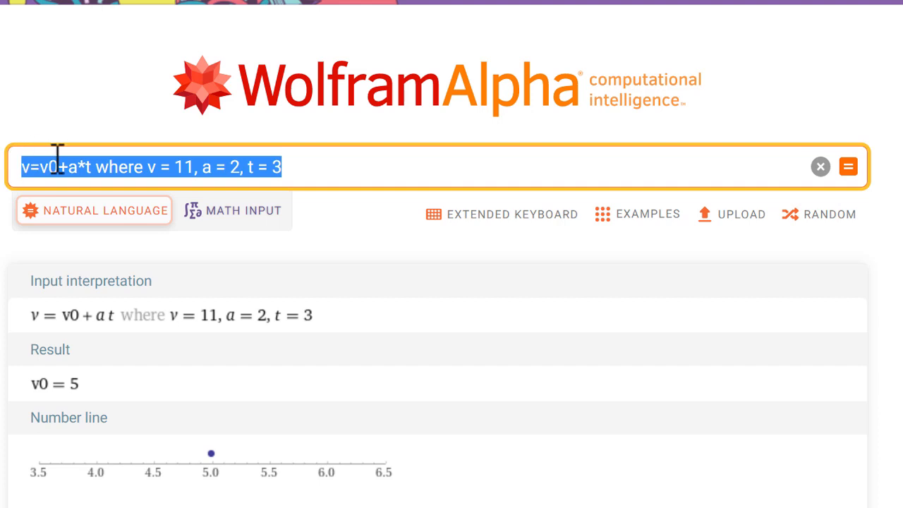
type("Table[i^2 + j, {i, 1, 3}, {j, 1, 3}]")
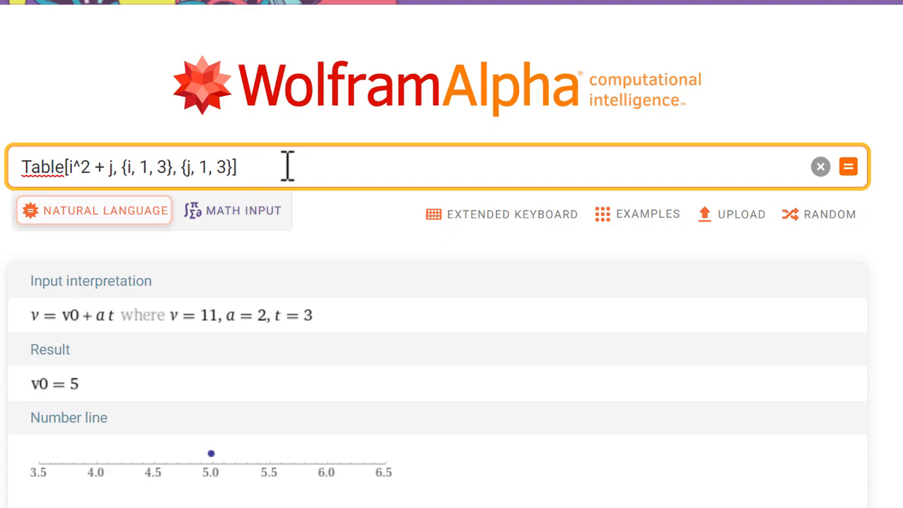
left_click(848, 167)
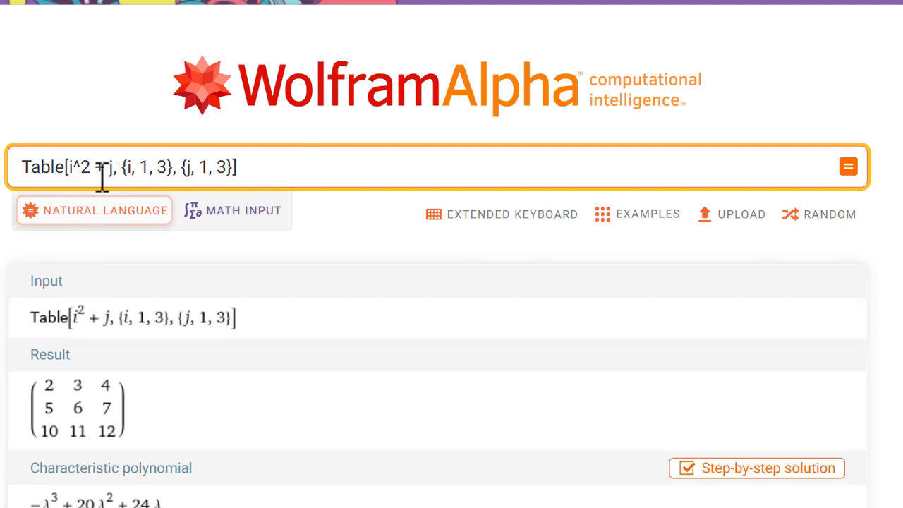
Set the upper limits of both i and j to 2 in the Table query and recompute the matrix
left_click(161, 167)
double_click(163, 166)
type("2")
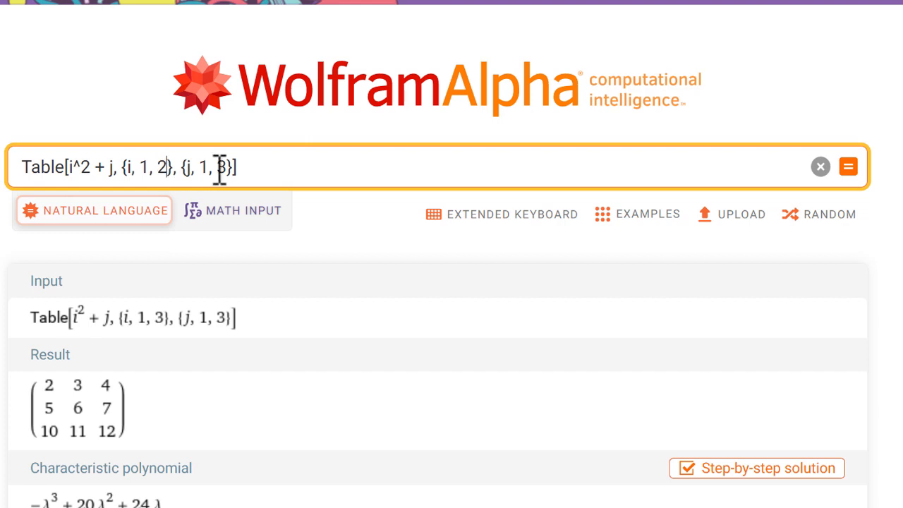
left_click(220, 167)
double_click(223, 167)
type("2")
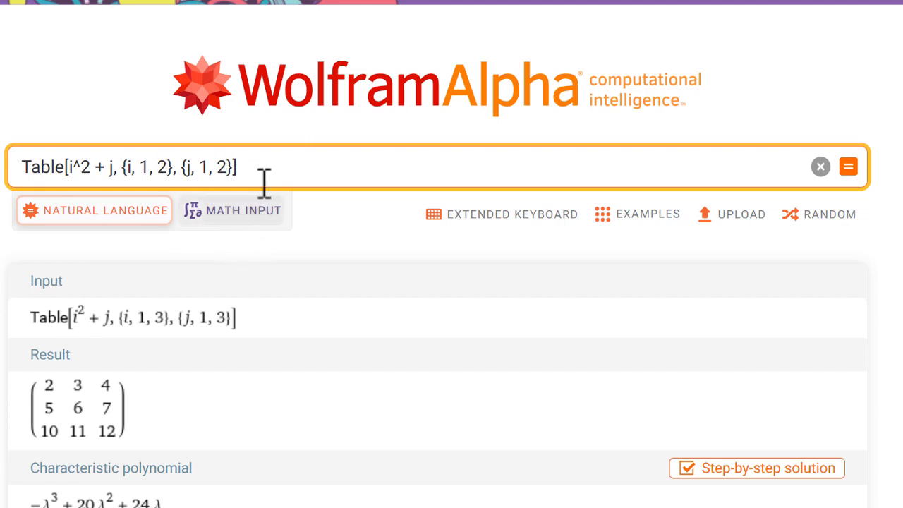
key("Return")
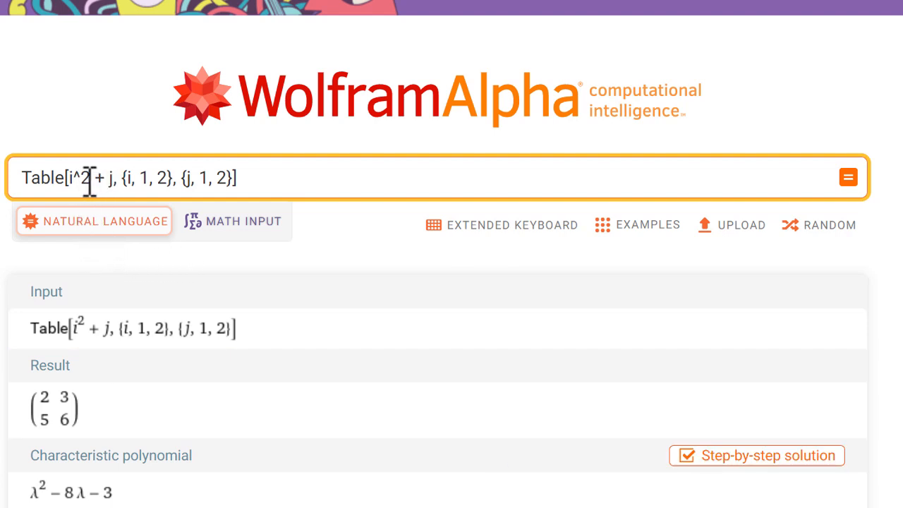
Change the Table expression to i +2* j, keeping both index ranges, and compute the resulting matrix
left_click_drag(73, 177, 91, 177)
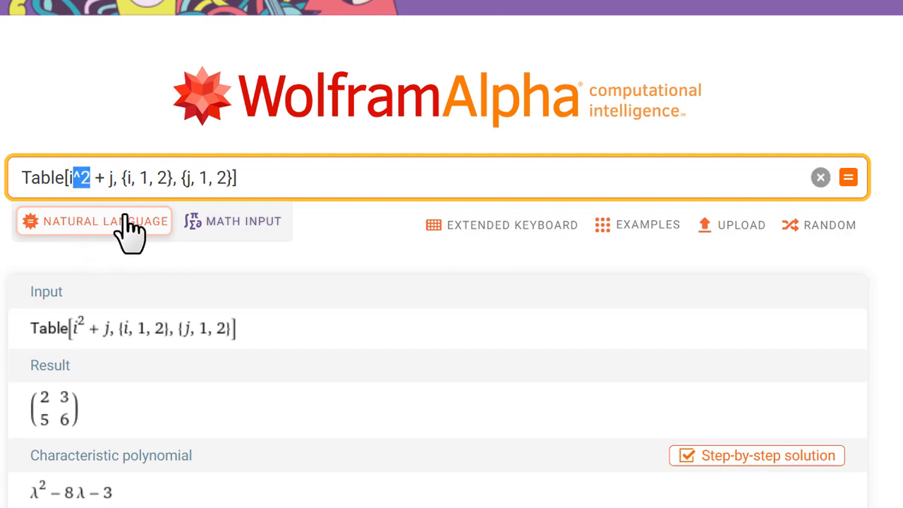
key("BackSpace")
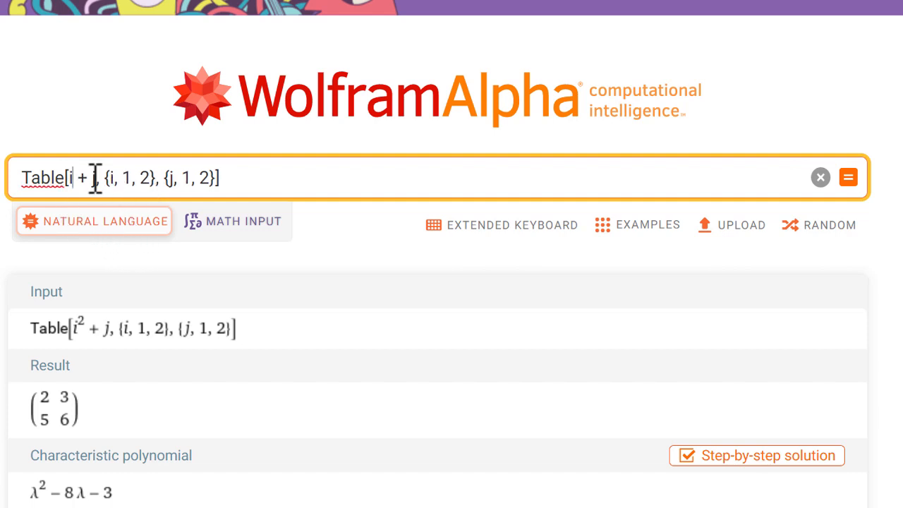
left_click(85, 178)
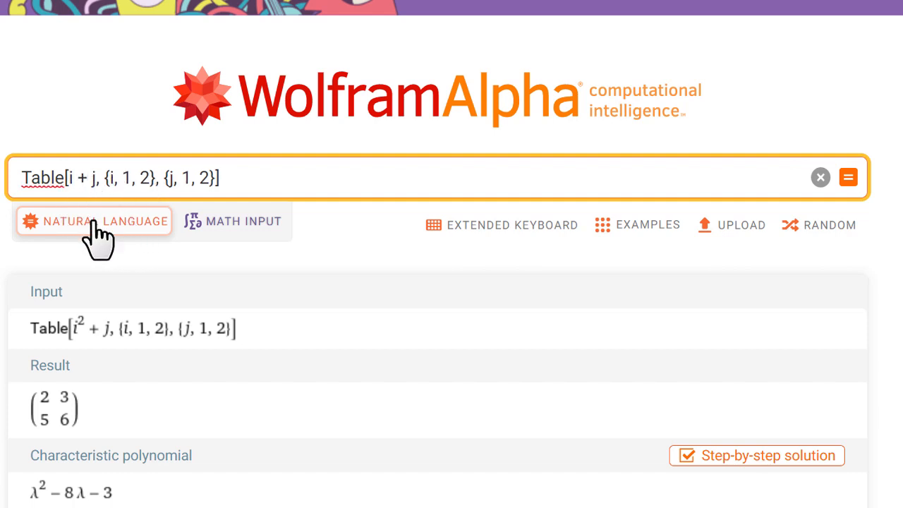
type("2")
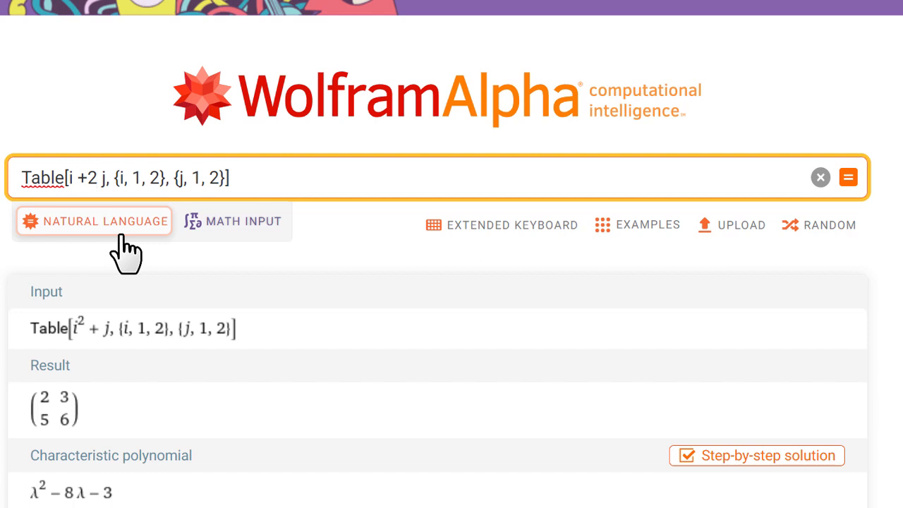
type("*")
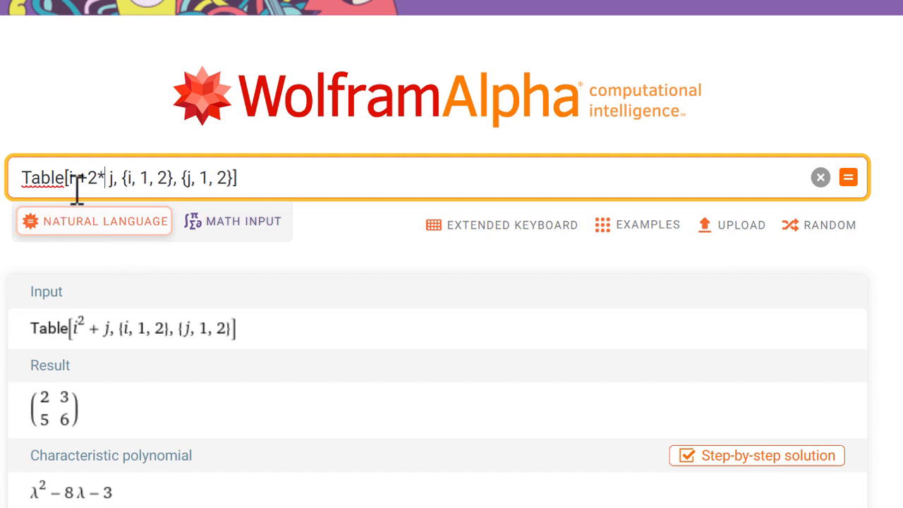
left_click(270, 178)
key("Return")
scroll(452, 254, "down", 3)
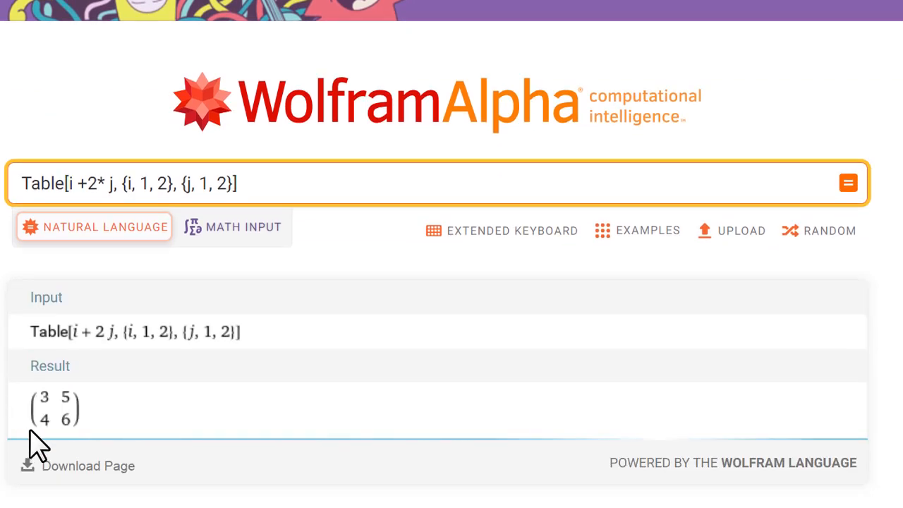